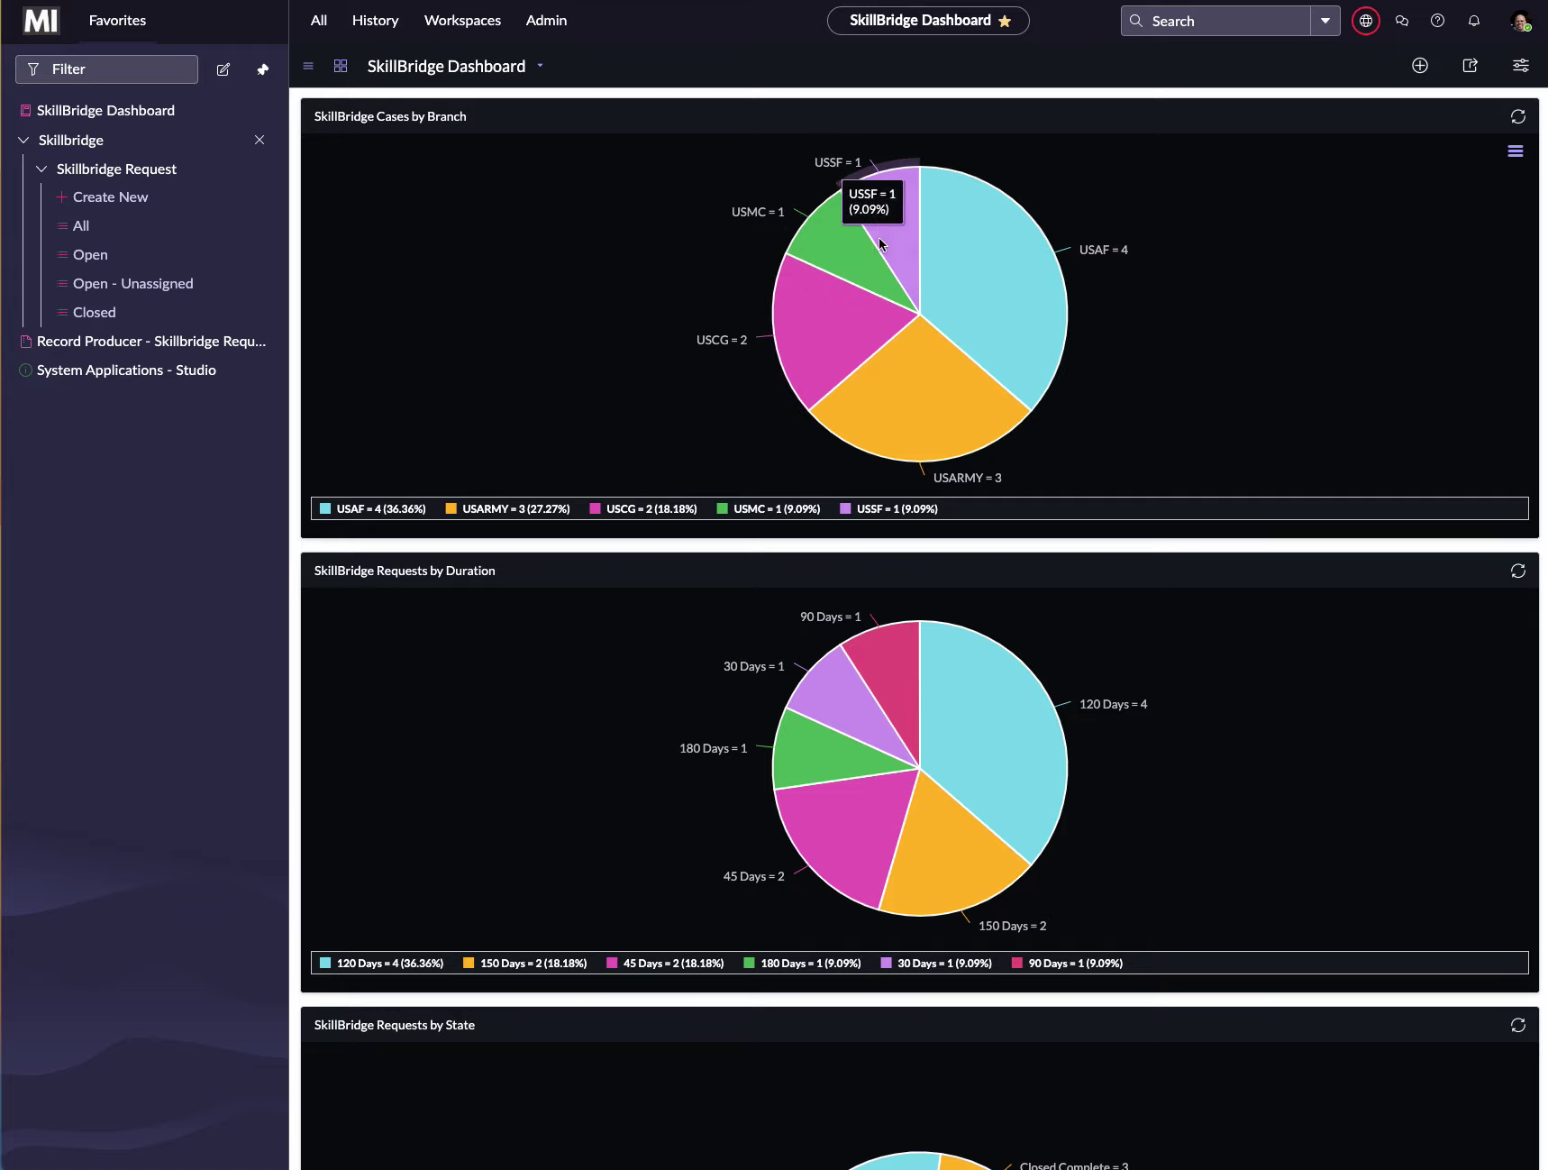
{"action": "mouse_move", "coordinate": [1003, 291]}
{"action": "scroll", "coordinate": [532, 277], "scroll_direction": "down", "scroll_amount": 1}
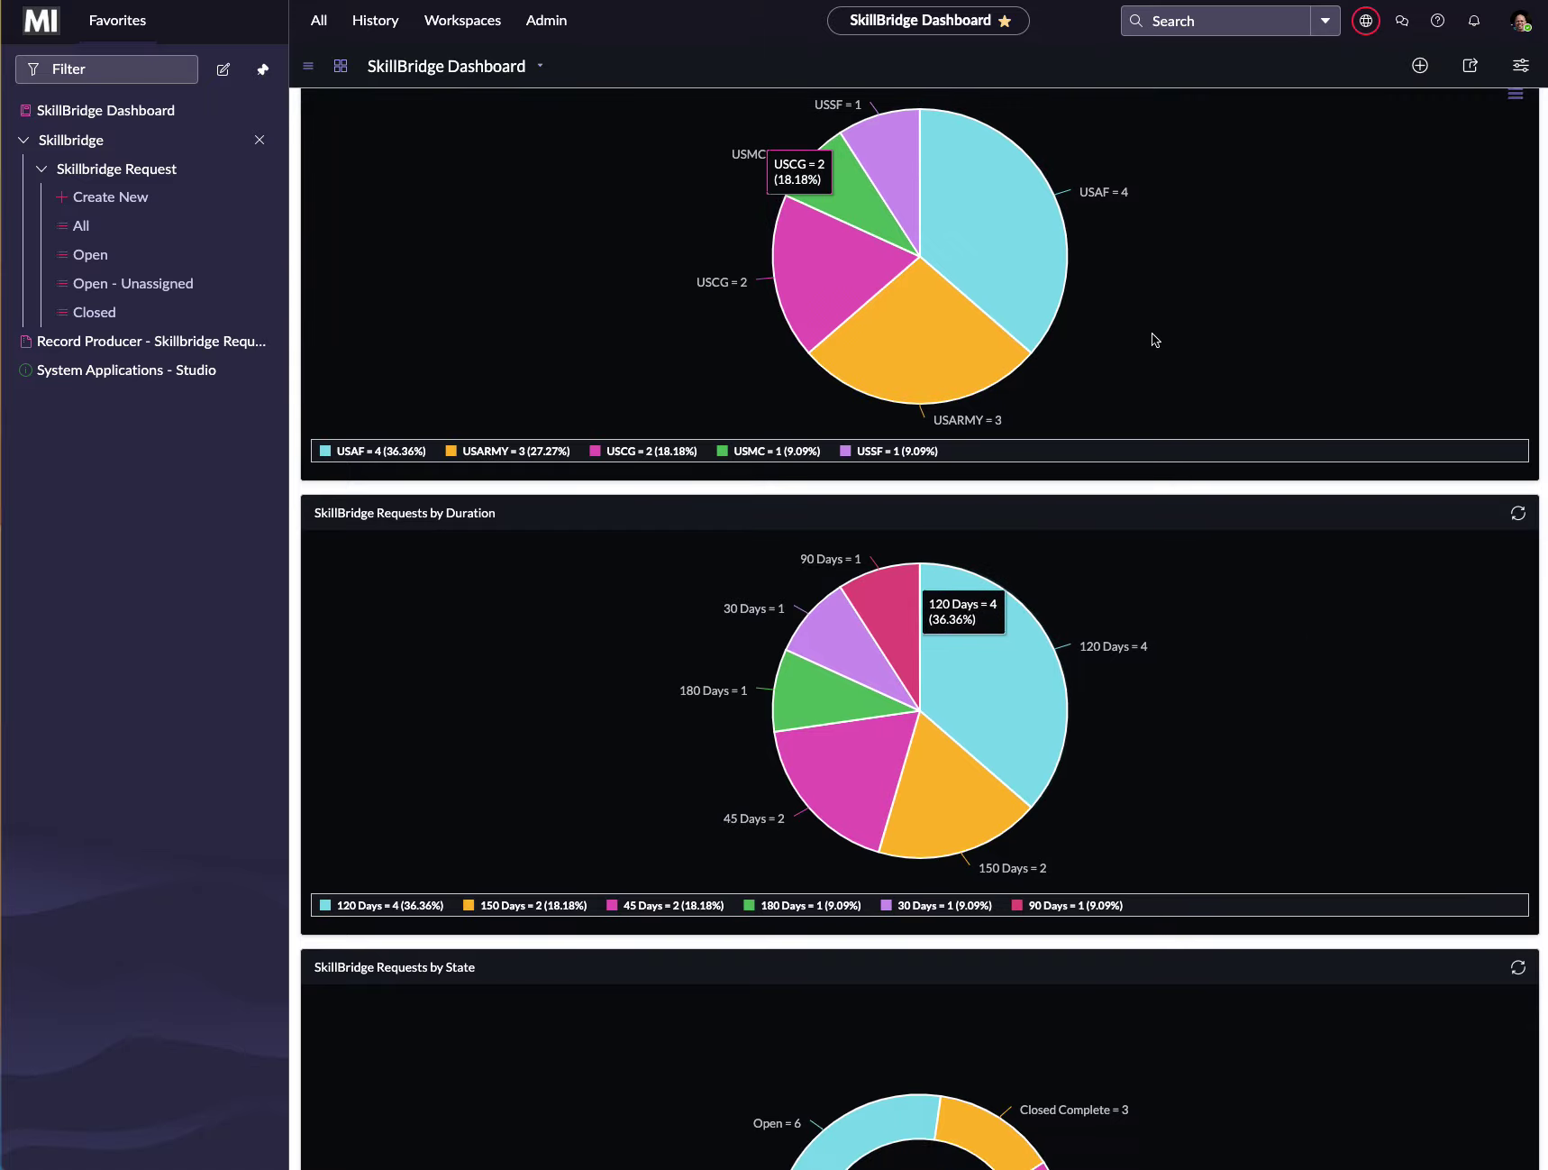
{"action": "scroll", "coordinate": [1150, 338], "scroll_direction": "up", "scroll_amount": 1}
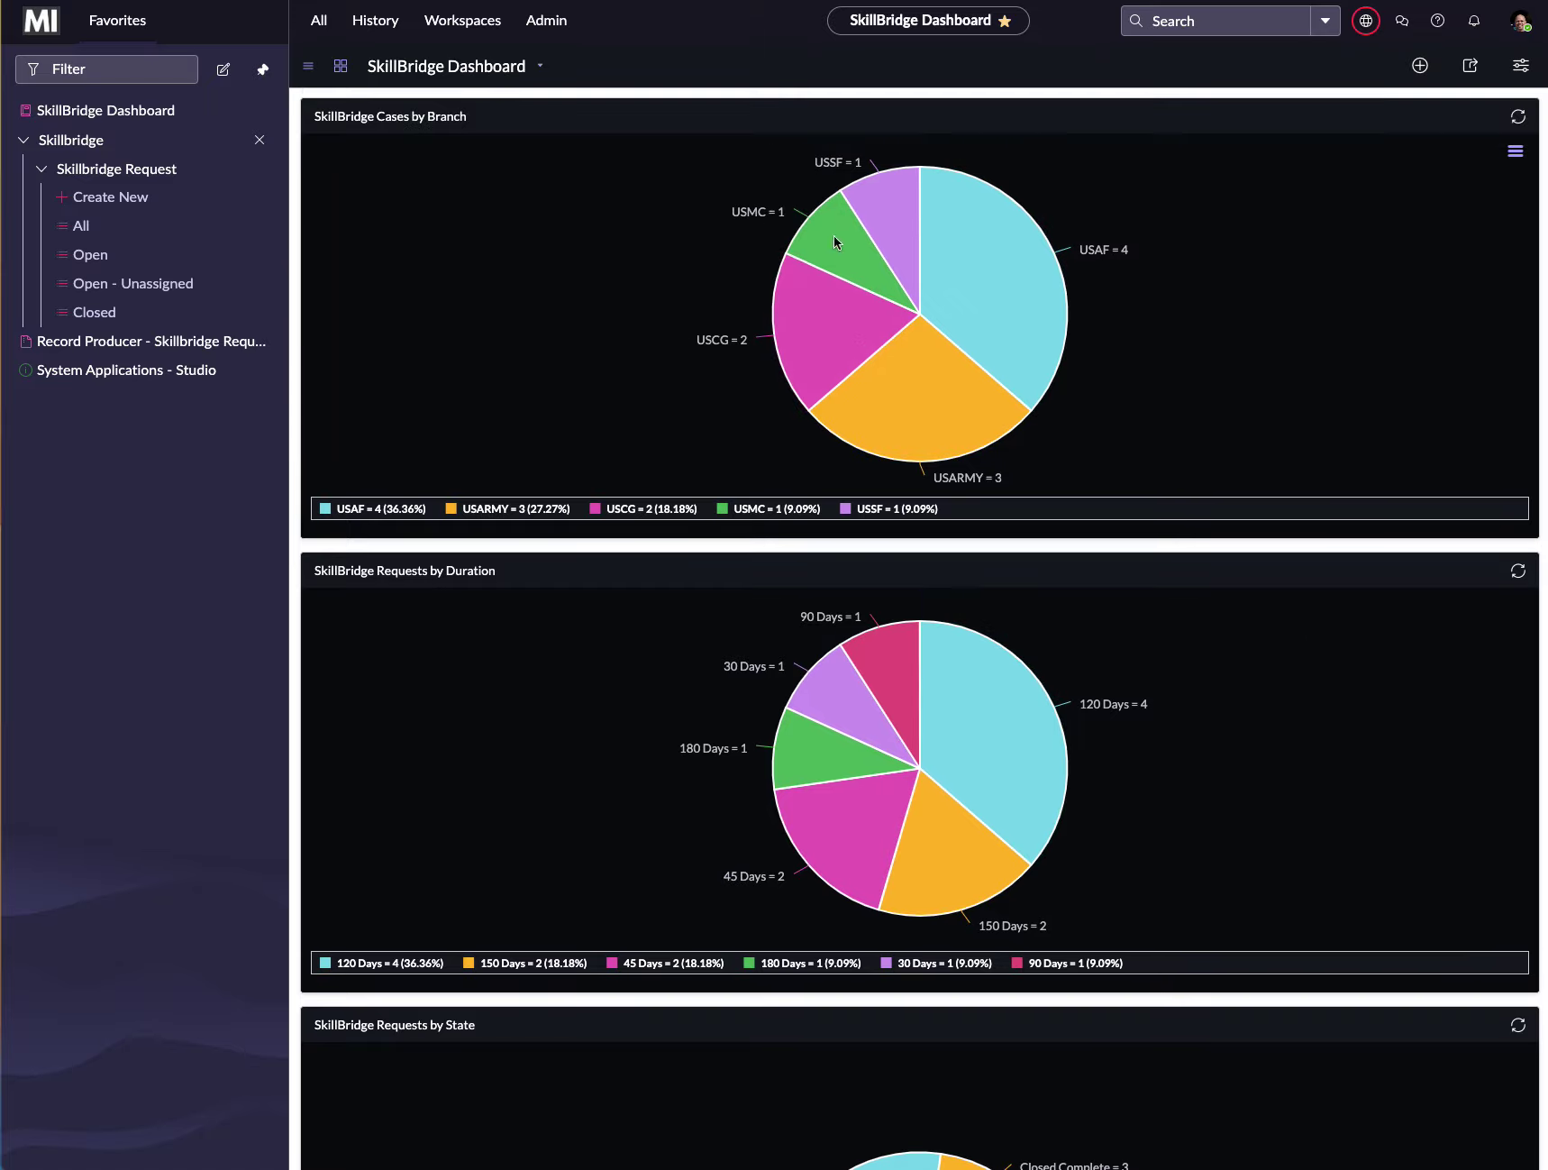
{"action": "scroll", "coordinate": [1065, 404], "scroll_direction": "down", "scroll_amount": 5}
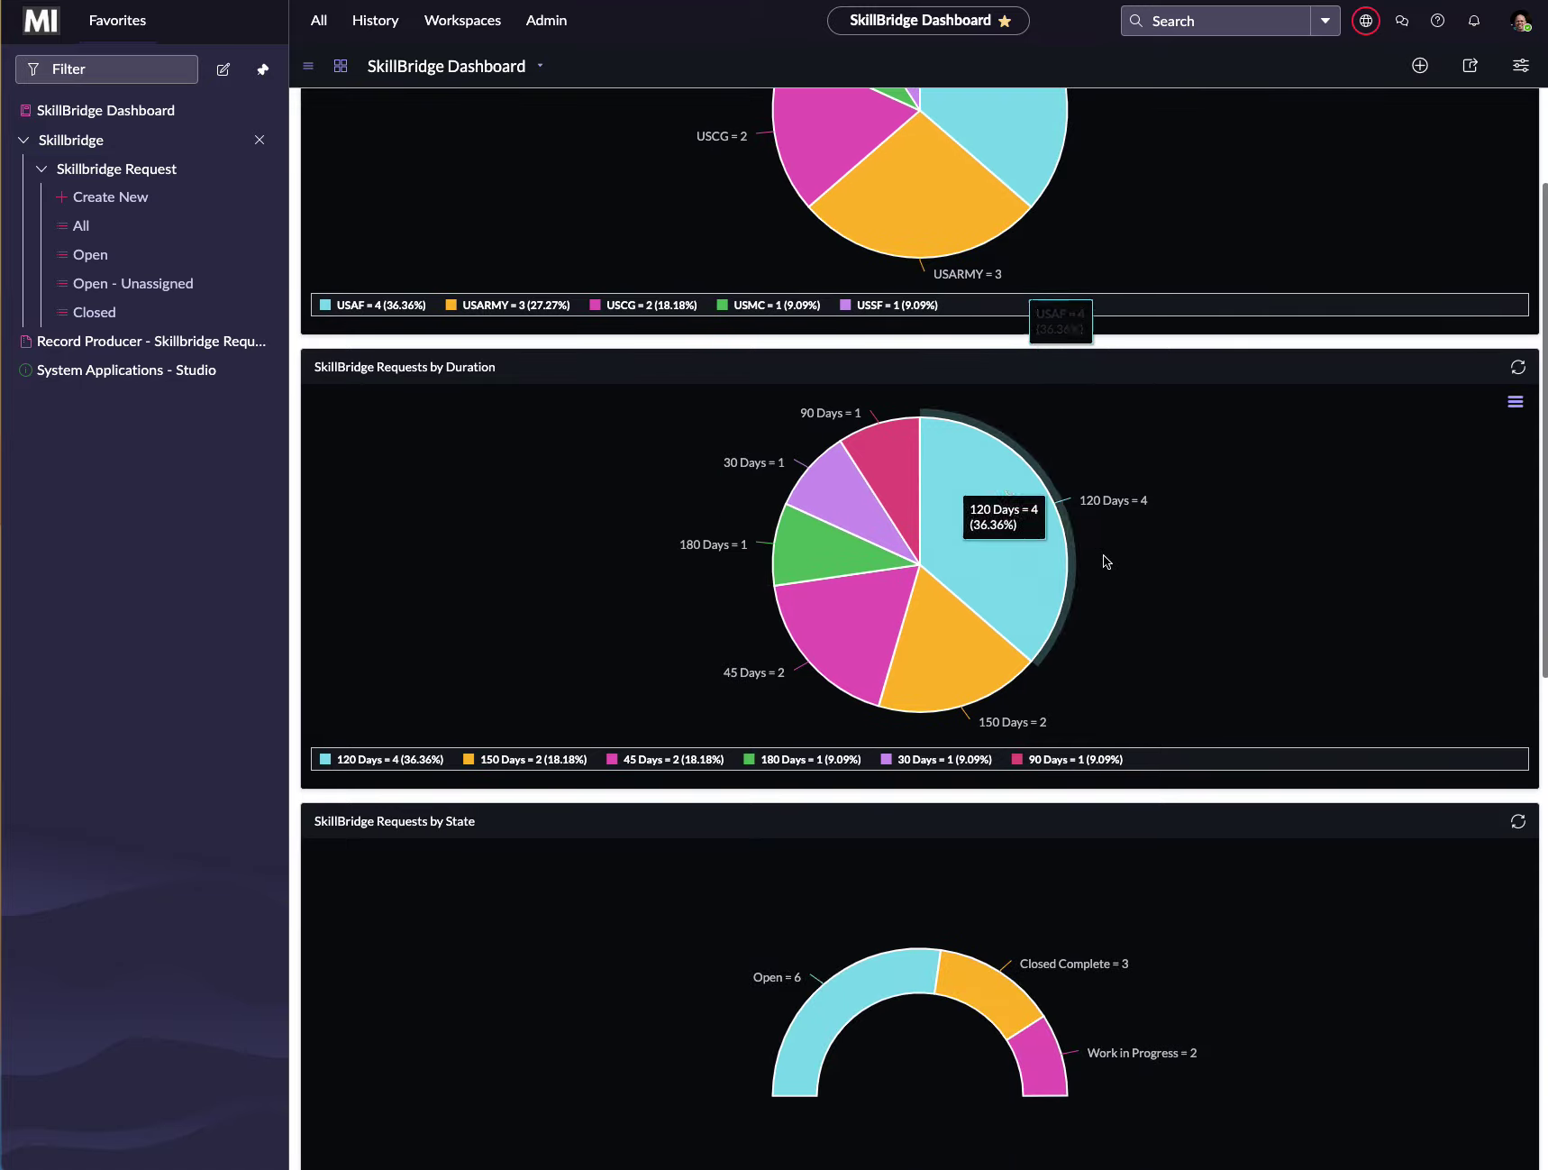
{"action": "scroll", "coordinate": [1110, 561], "scroll_direction": "down", "scroll_amount": 1}
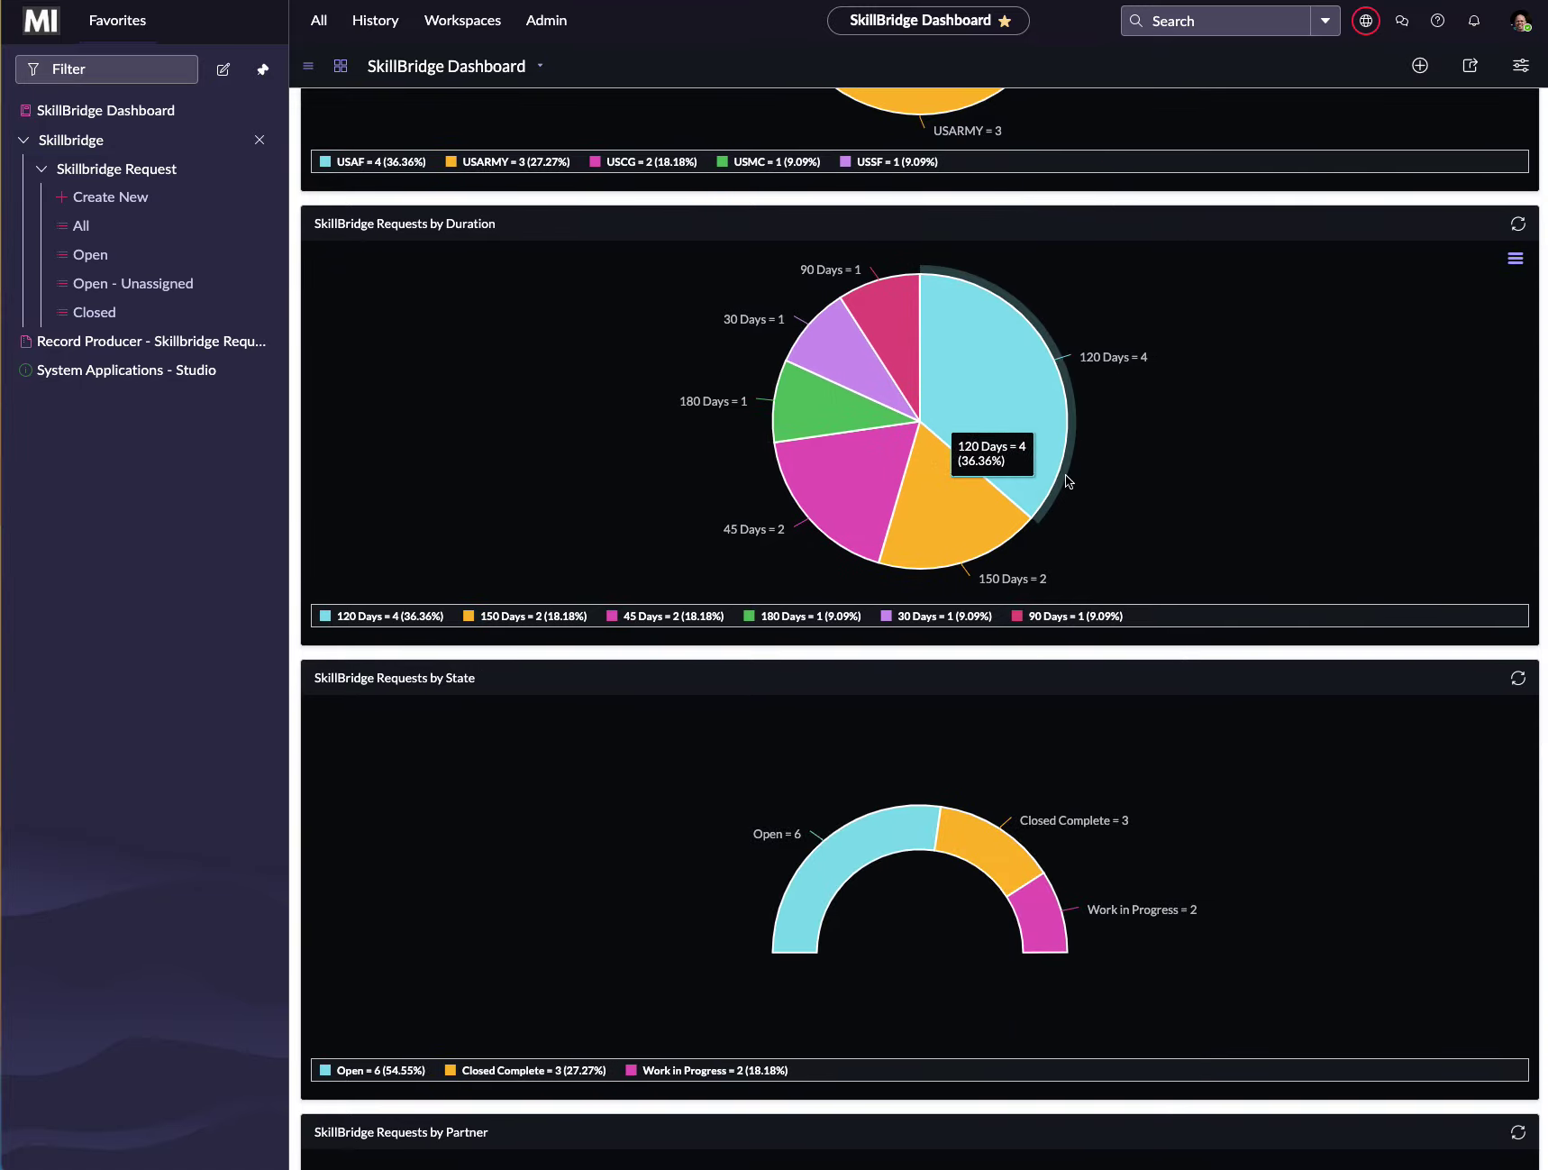
{"action": "scroll", "coordinate": [1222, 496], "scroll_direction": "down", "scroll_amount": 3}
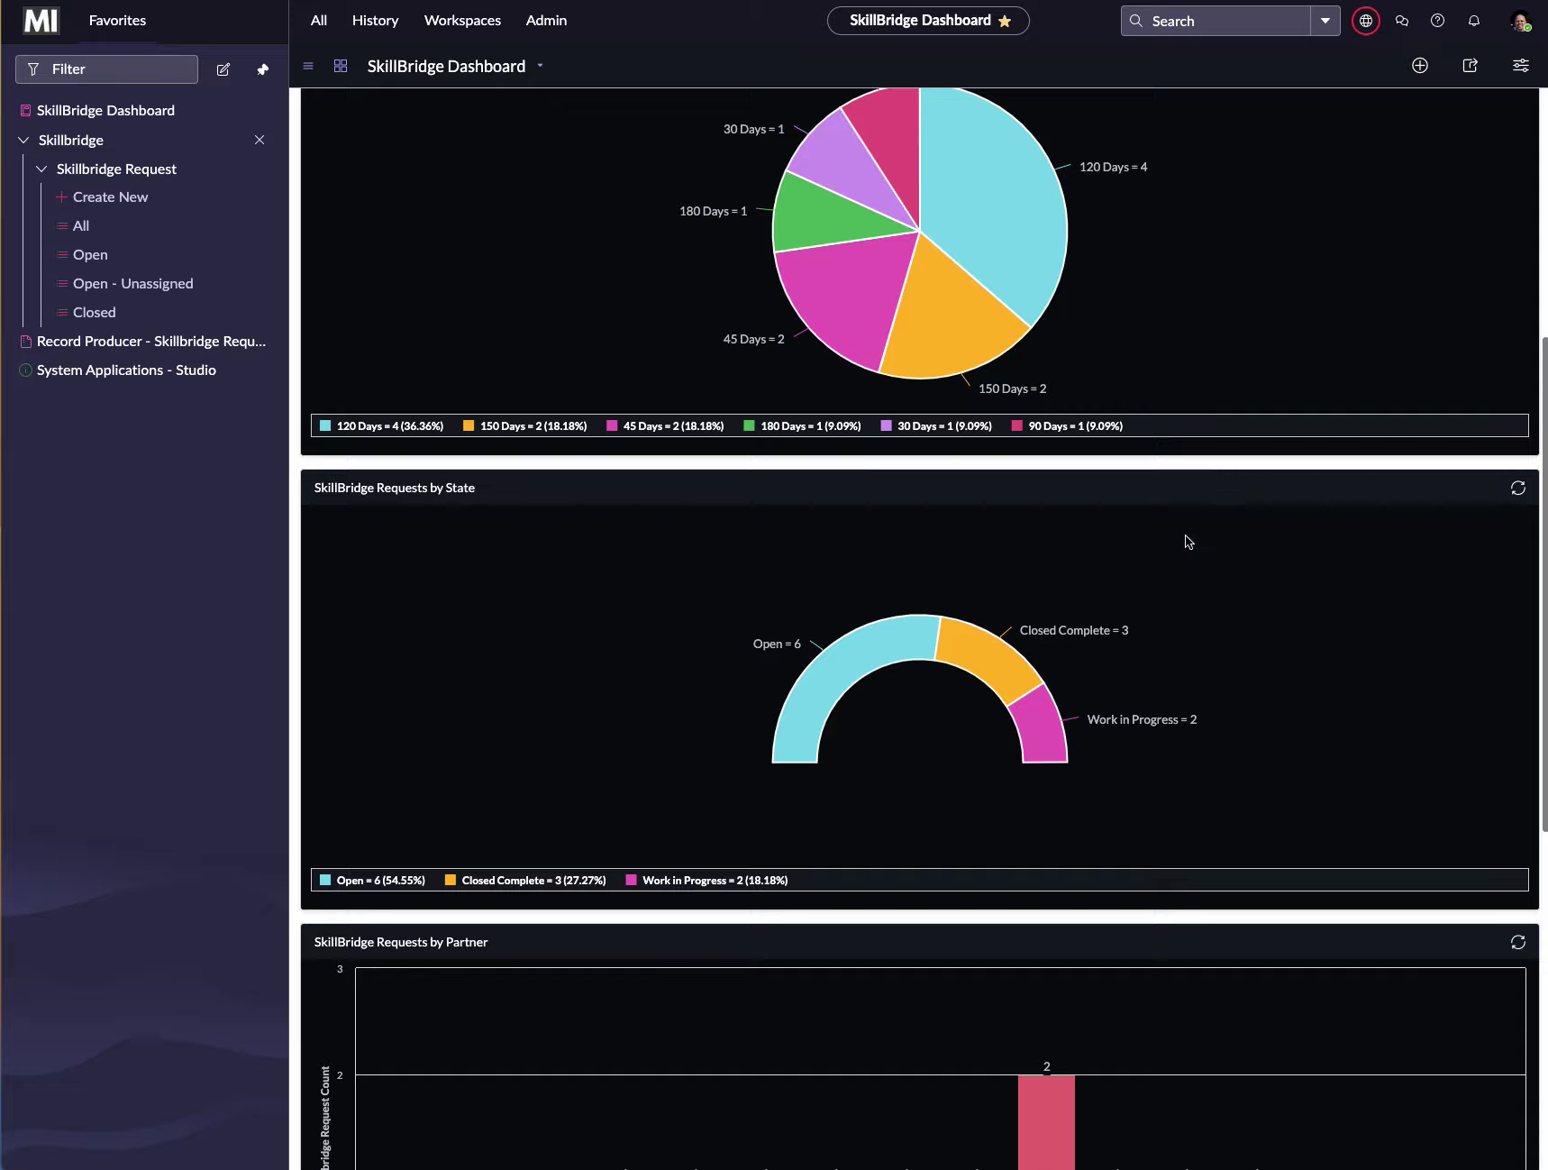
{"action": "scroll", "coordinate": [1165, 678], "scroll_direction": "down", "scroll_amount": 4}
{"action": "scroll", "coordinate": [1188, 677], "scroll_direction": "down", "scroll_amount": 3}
{"action": "scroll", "coordinate": [940, 656], "scroll_direction": "down", "scroll_amount": 1}
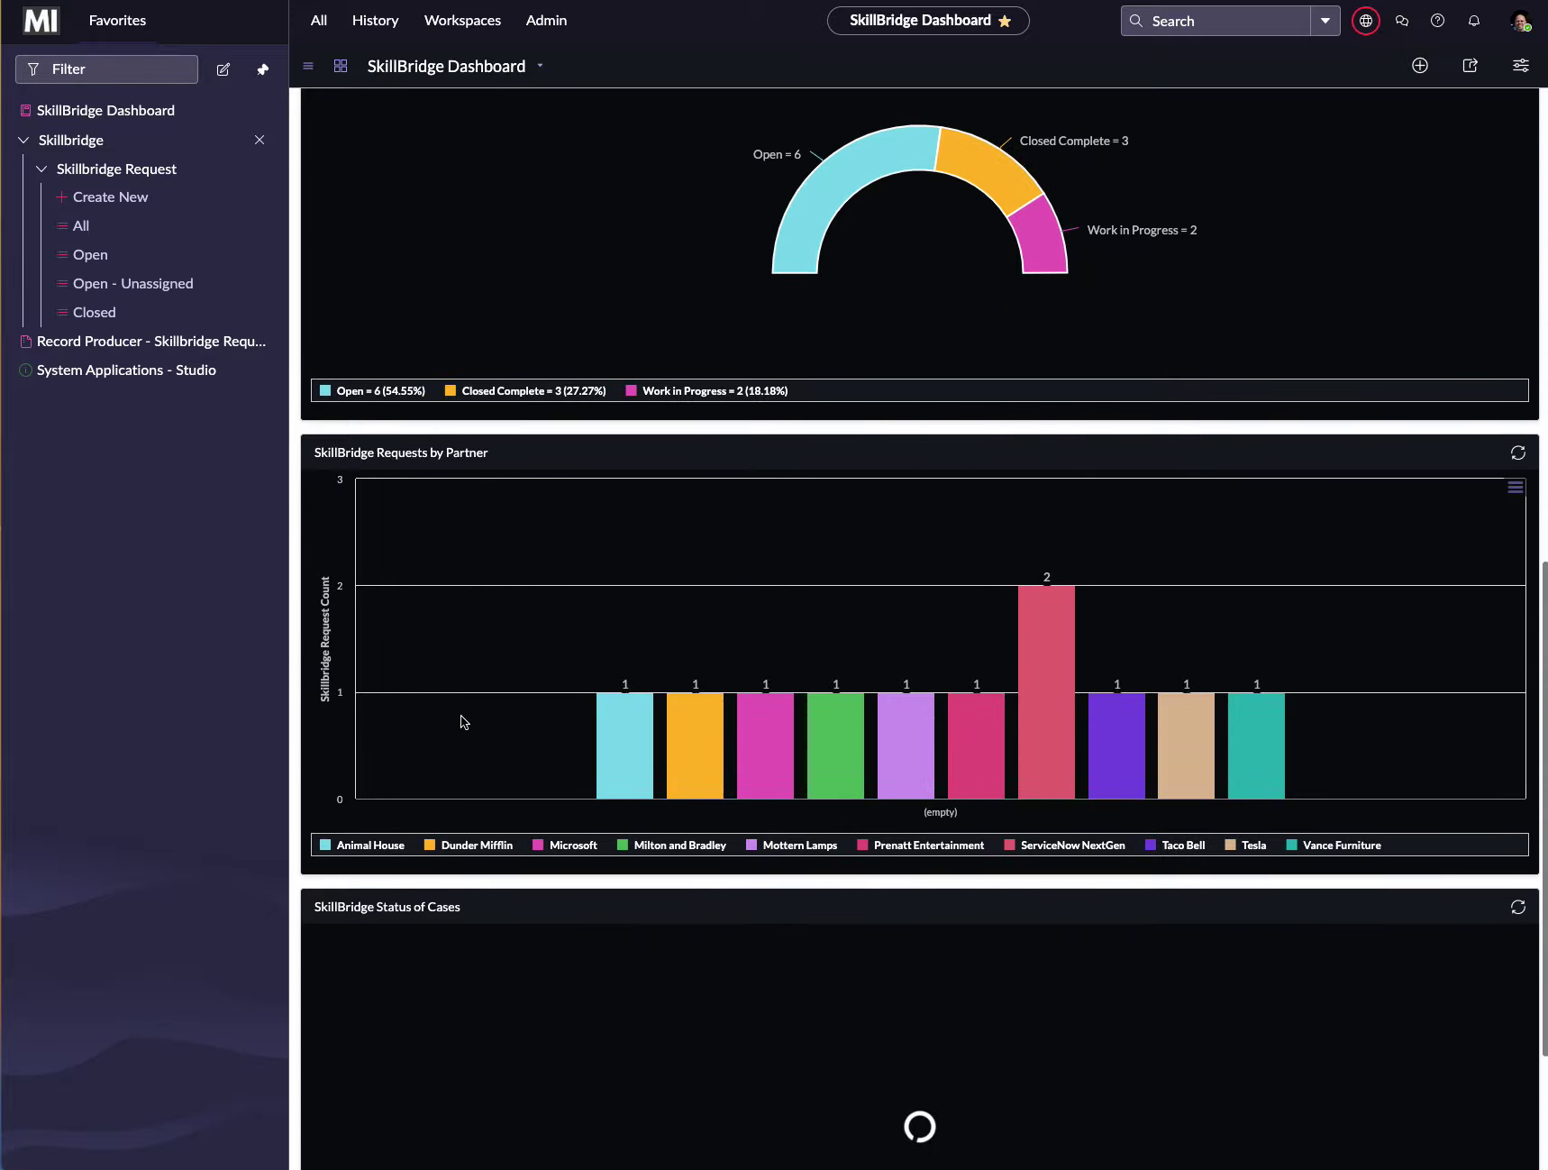
{"action": "scroll", "coordinate": [1191, 726], "scroll_direction": "down", "scroll_amount": 4}
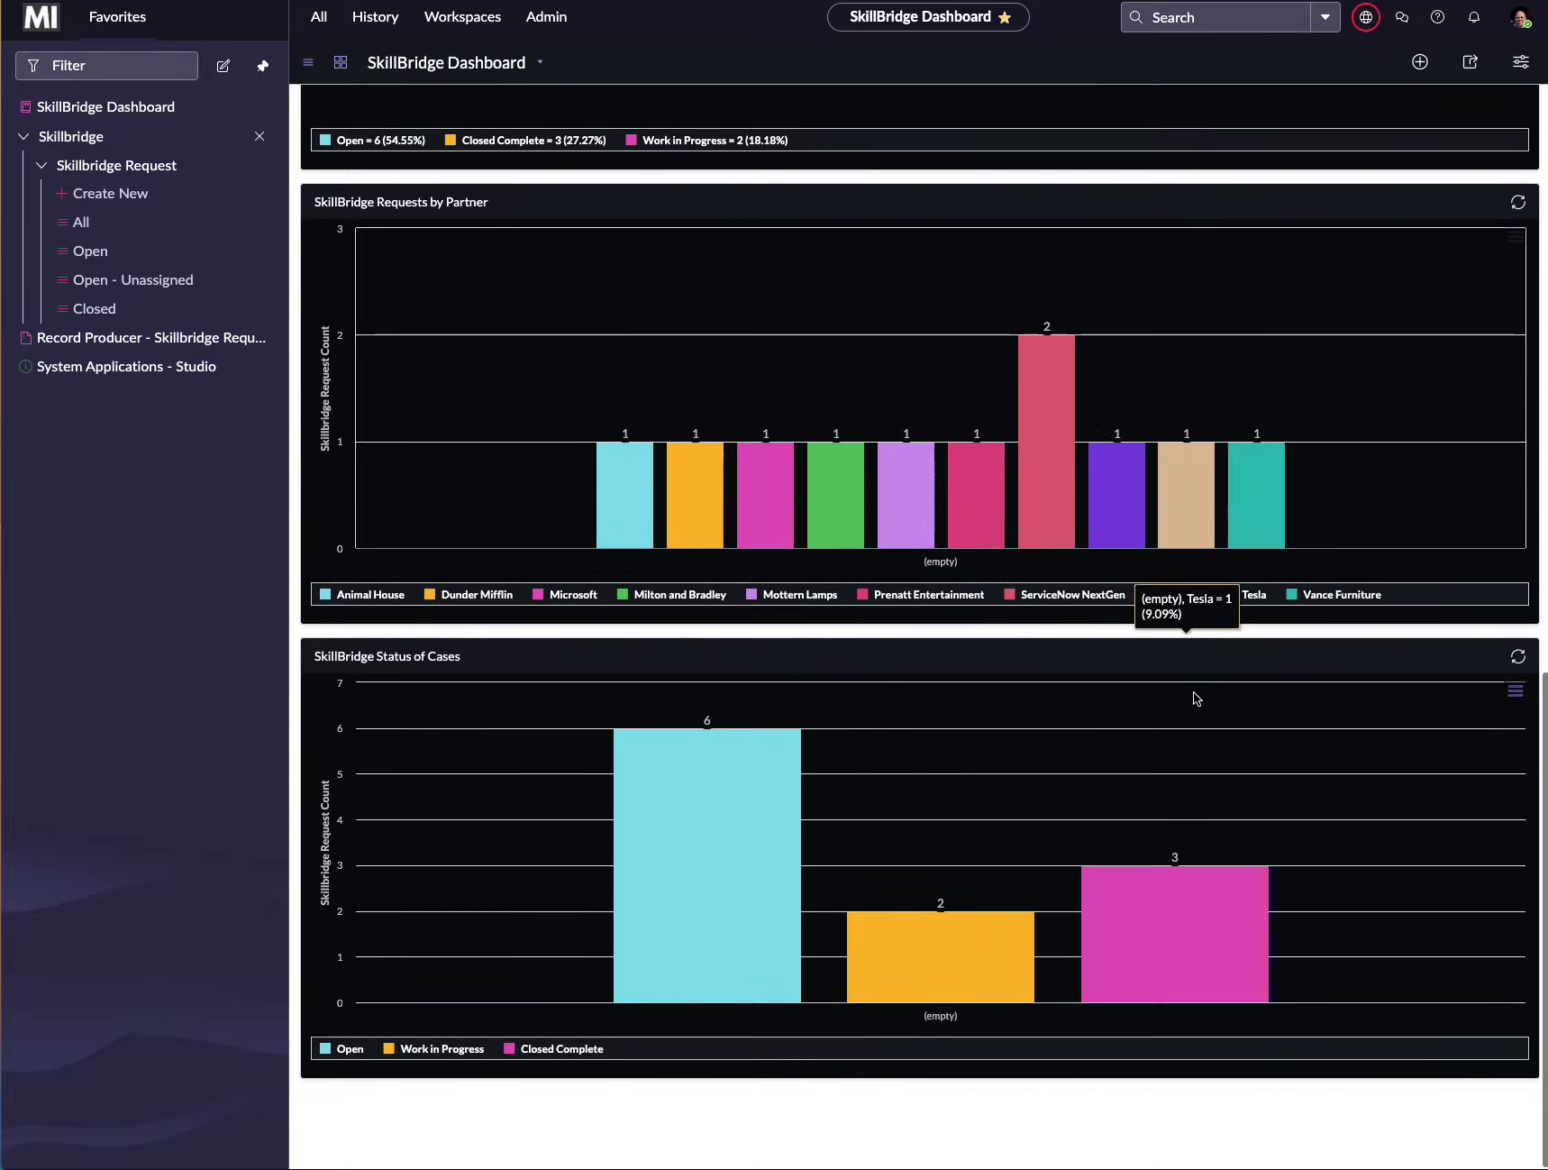
{"action": "scroll", "coordinate": [1194, 697], "scroll_direction": "up", "scroll_amount": 3}
{"action": "scroll", "coordinate": [947, 625], "scroll_direction": "up", "scroll_amount": 2}
{"action": "scroll", "coordinate": [947, 624], "scroll_direction": "up", "scroll_amount": 2}
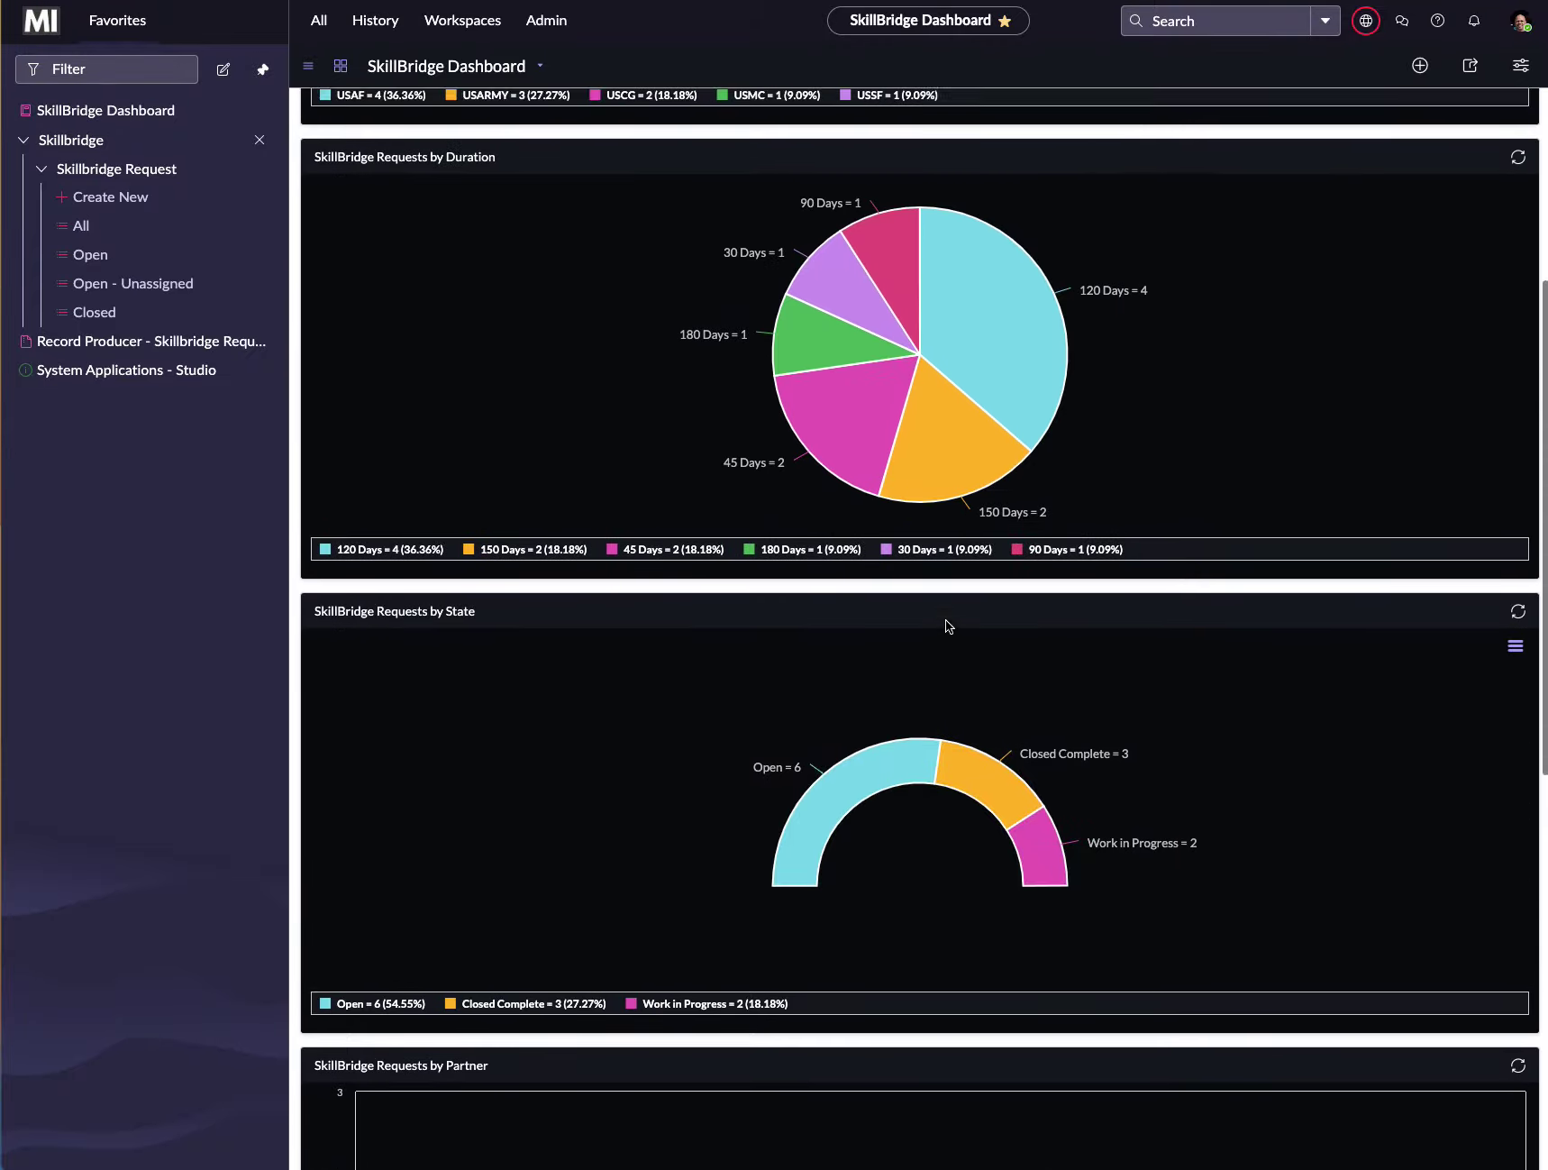
{"action": "scroll", "coordinate": [1014, 521], "scroll_direction": "up", "scroll_amount": 3}
{"action": "scroll", "coordinate": [1019, 334], "scroll_direction": "up", "scroll_amount": 2}
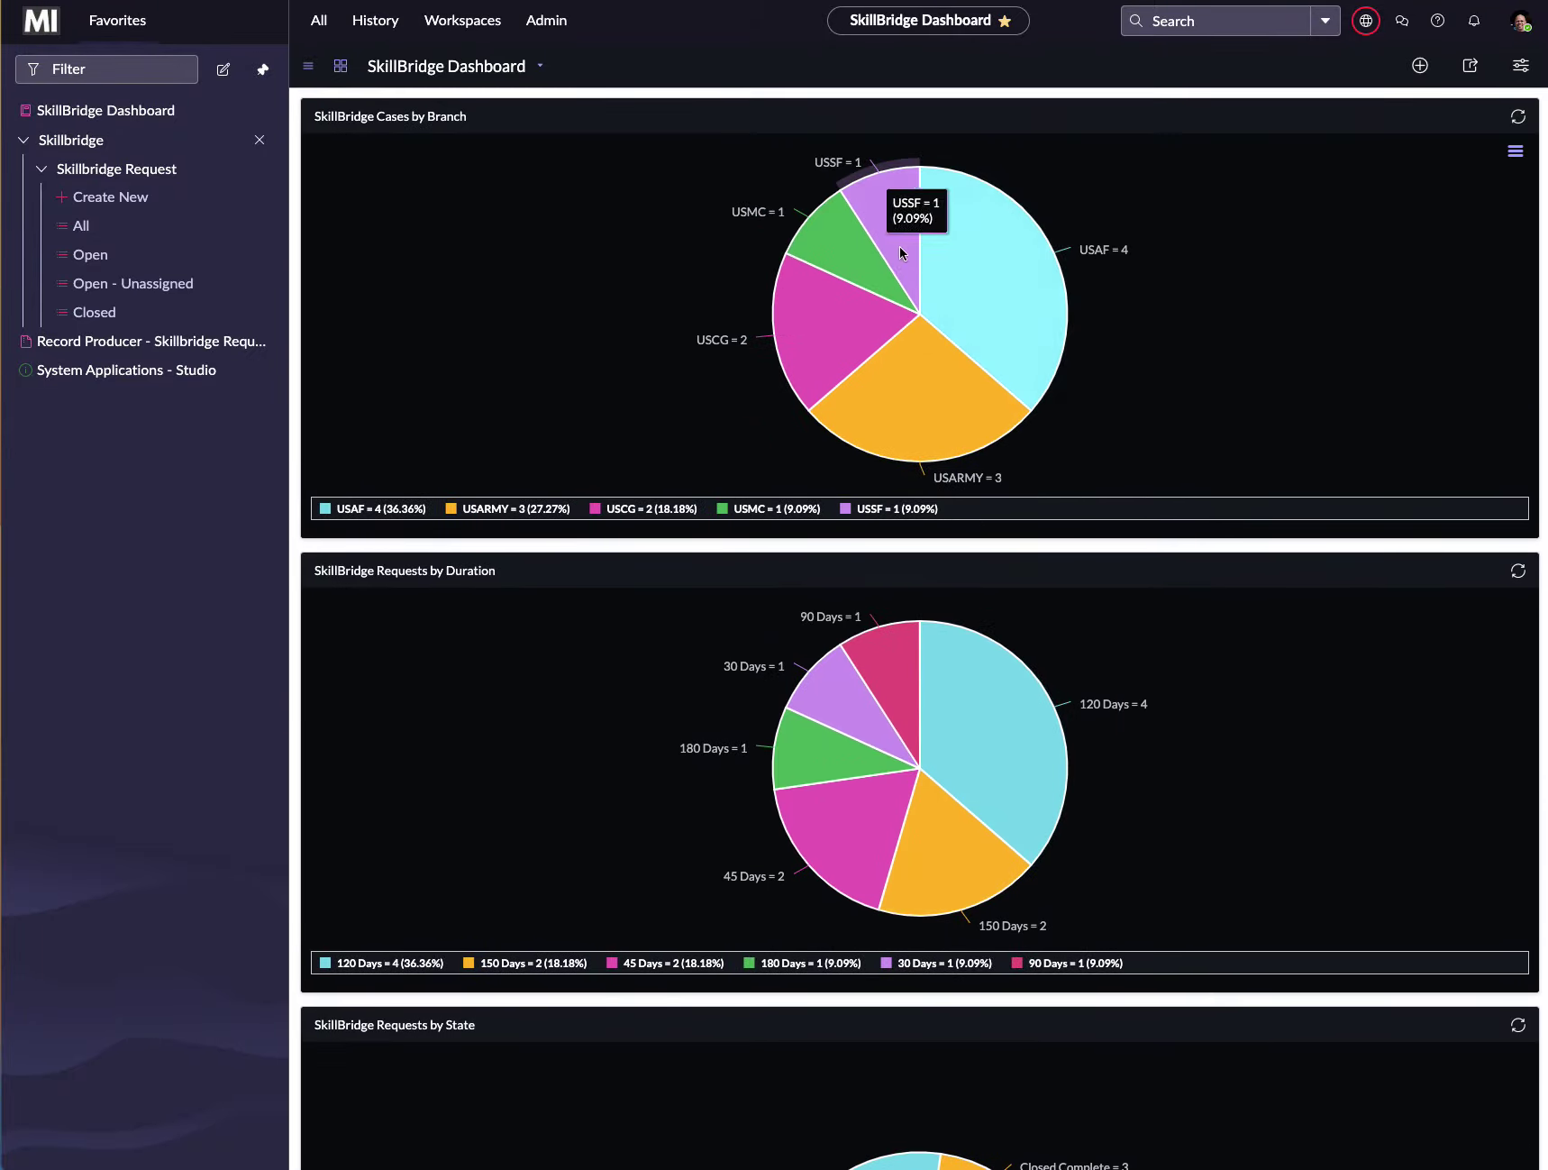
{"action": "mouse_move", "coordinate": [832, 324]}
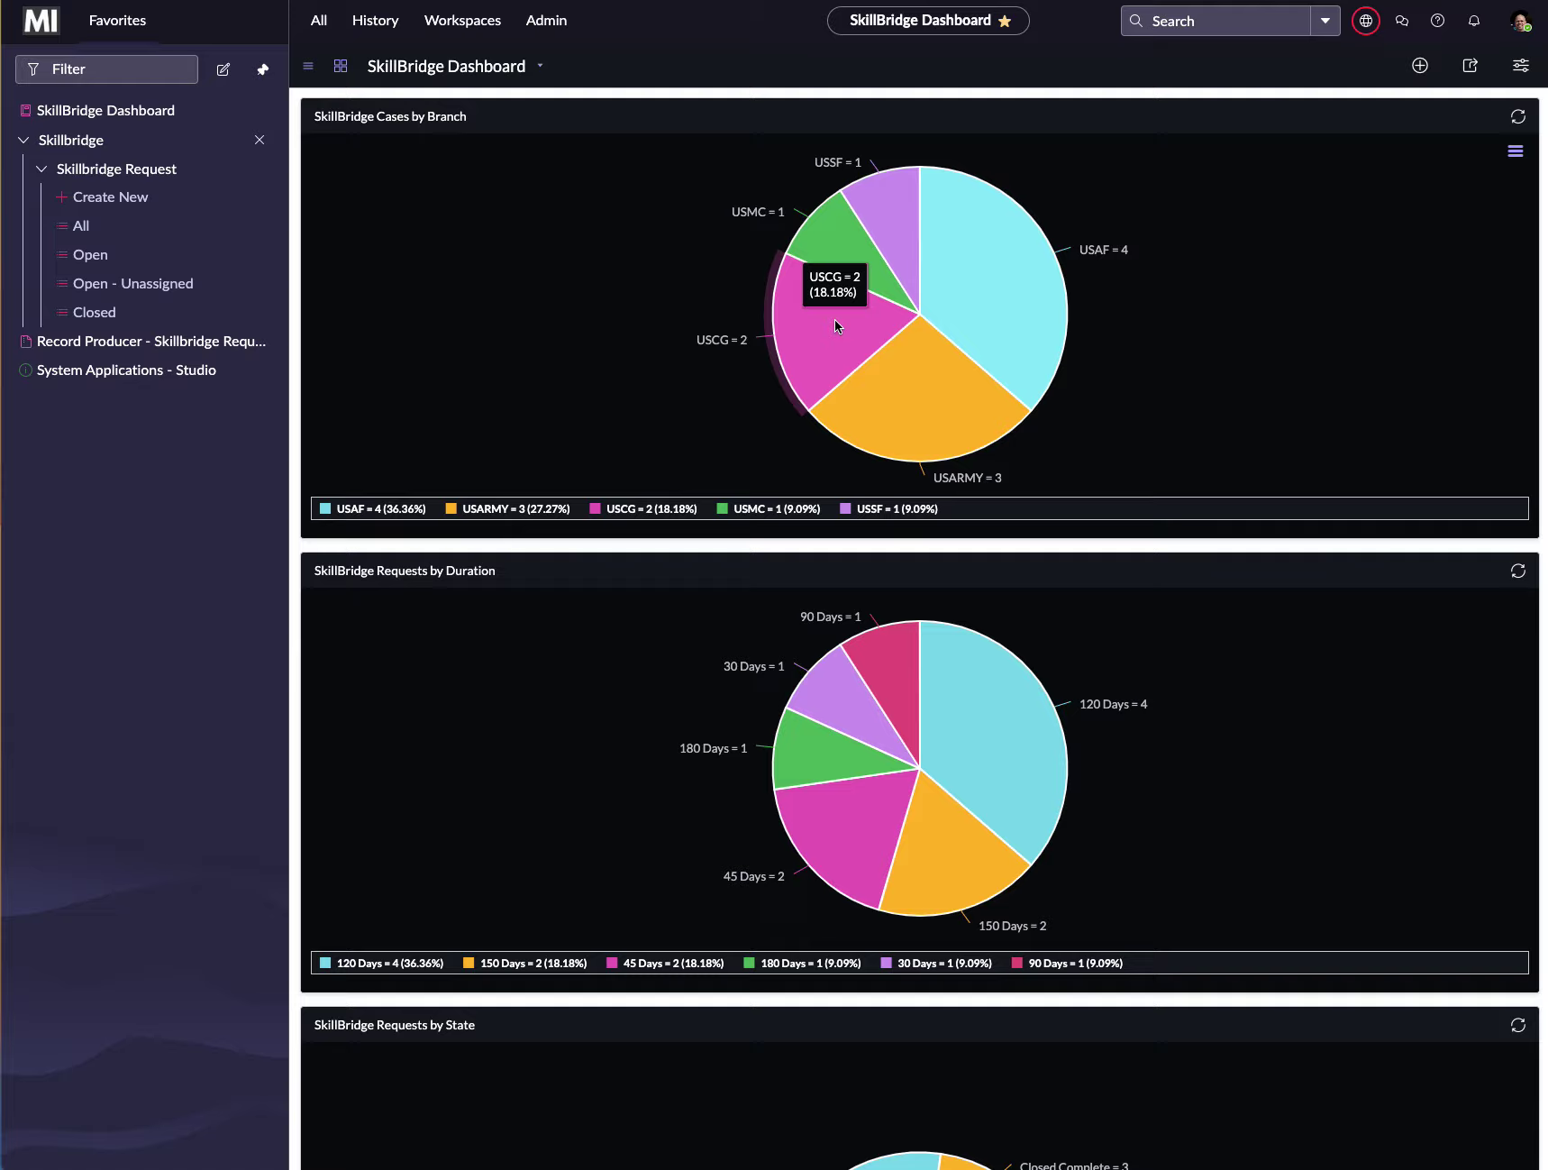
Step: Filter the chart to USAF, inspect request SB001017, then list all 11 Skillbridge requests
{"action": "left_click", "coordinate": [1010, 274]}
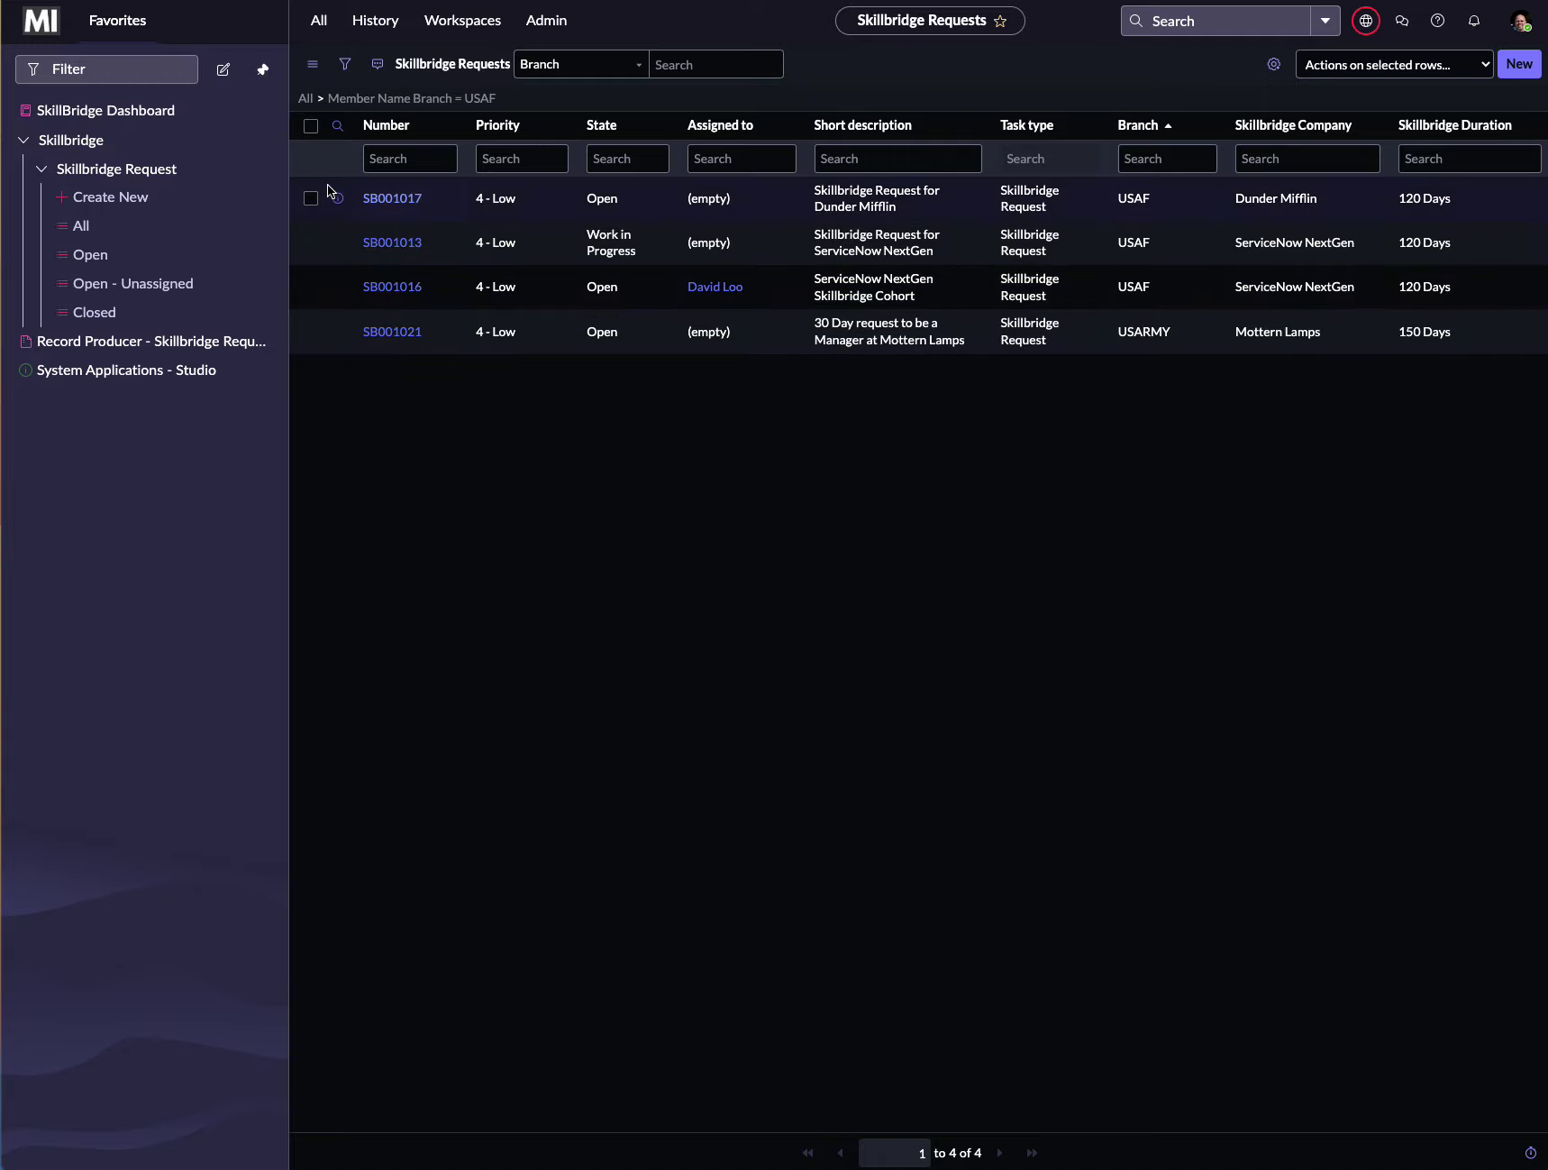
{"action": "left_click", "coordinate": [393, 199]}
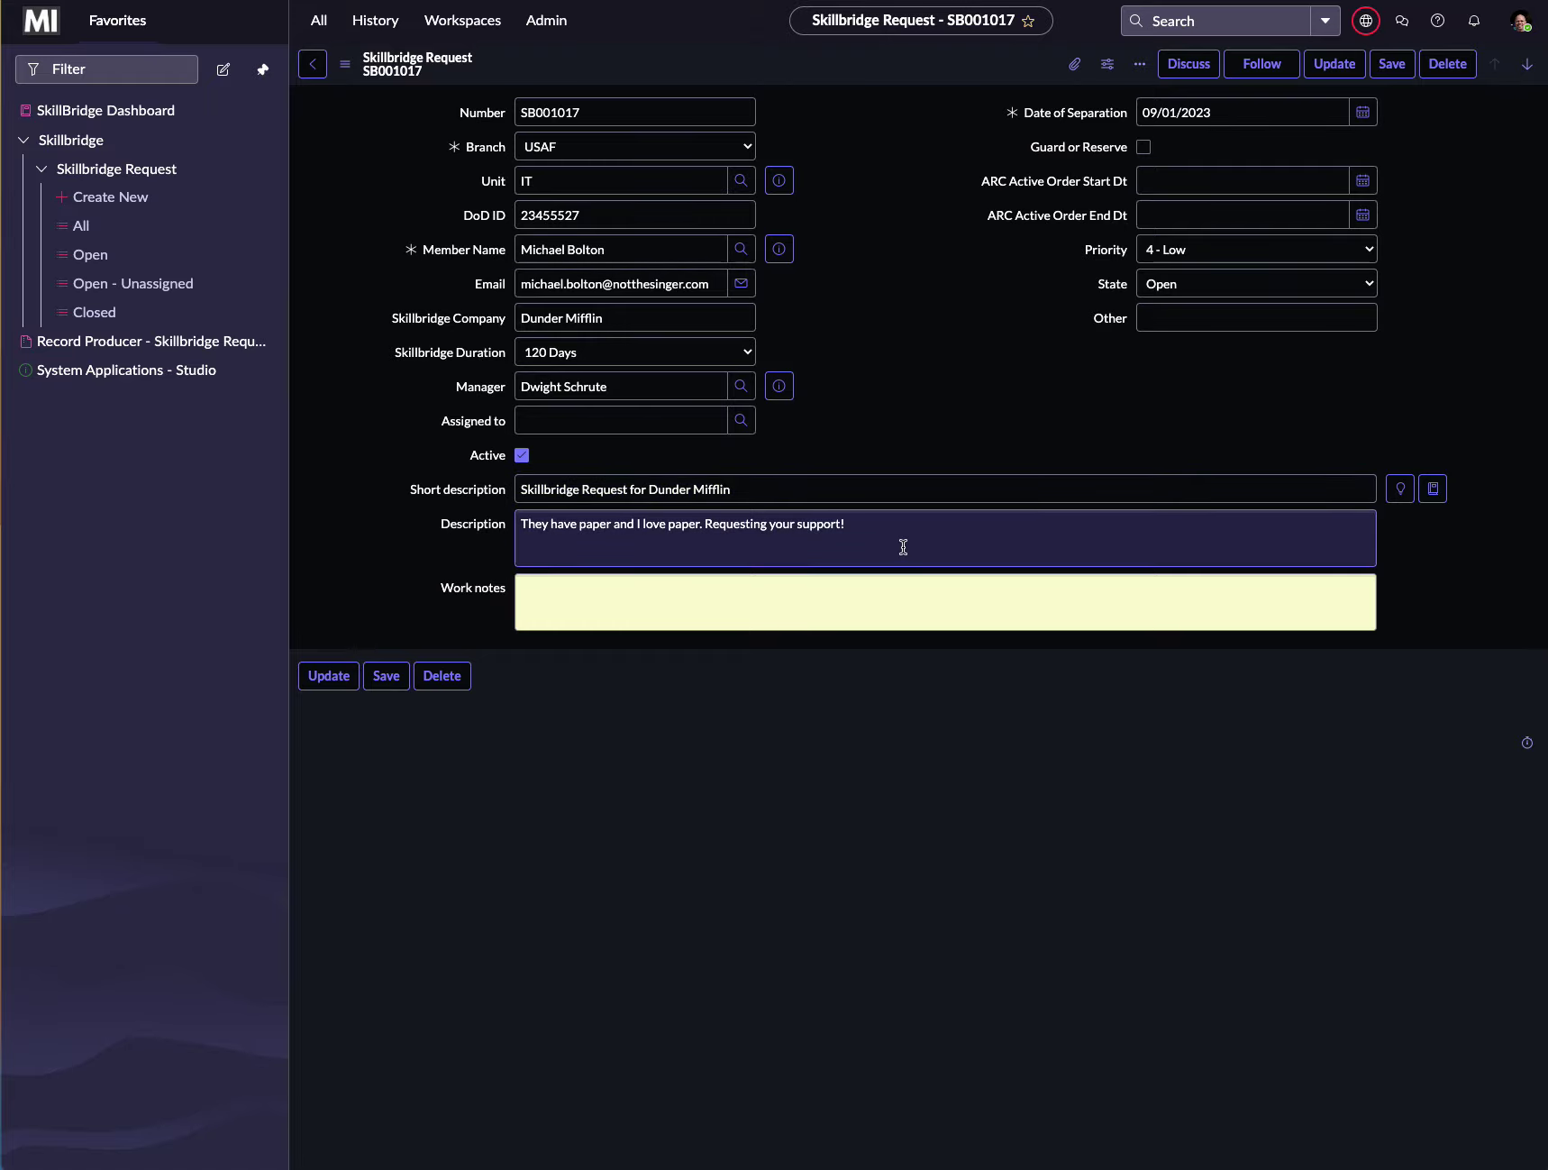
{"action": "left_click", "coordinate": [78, 228]}
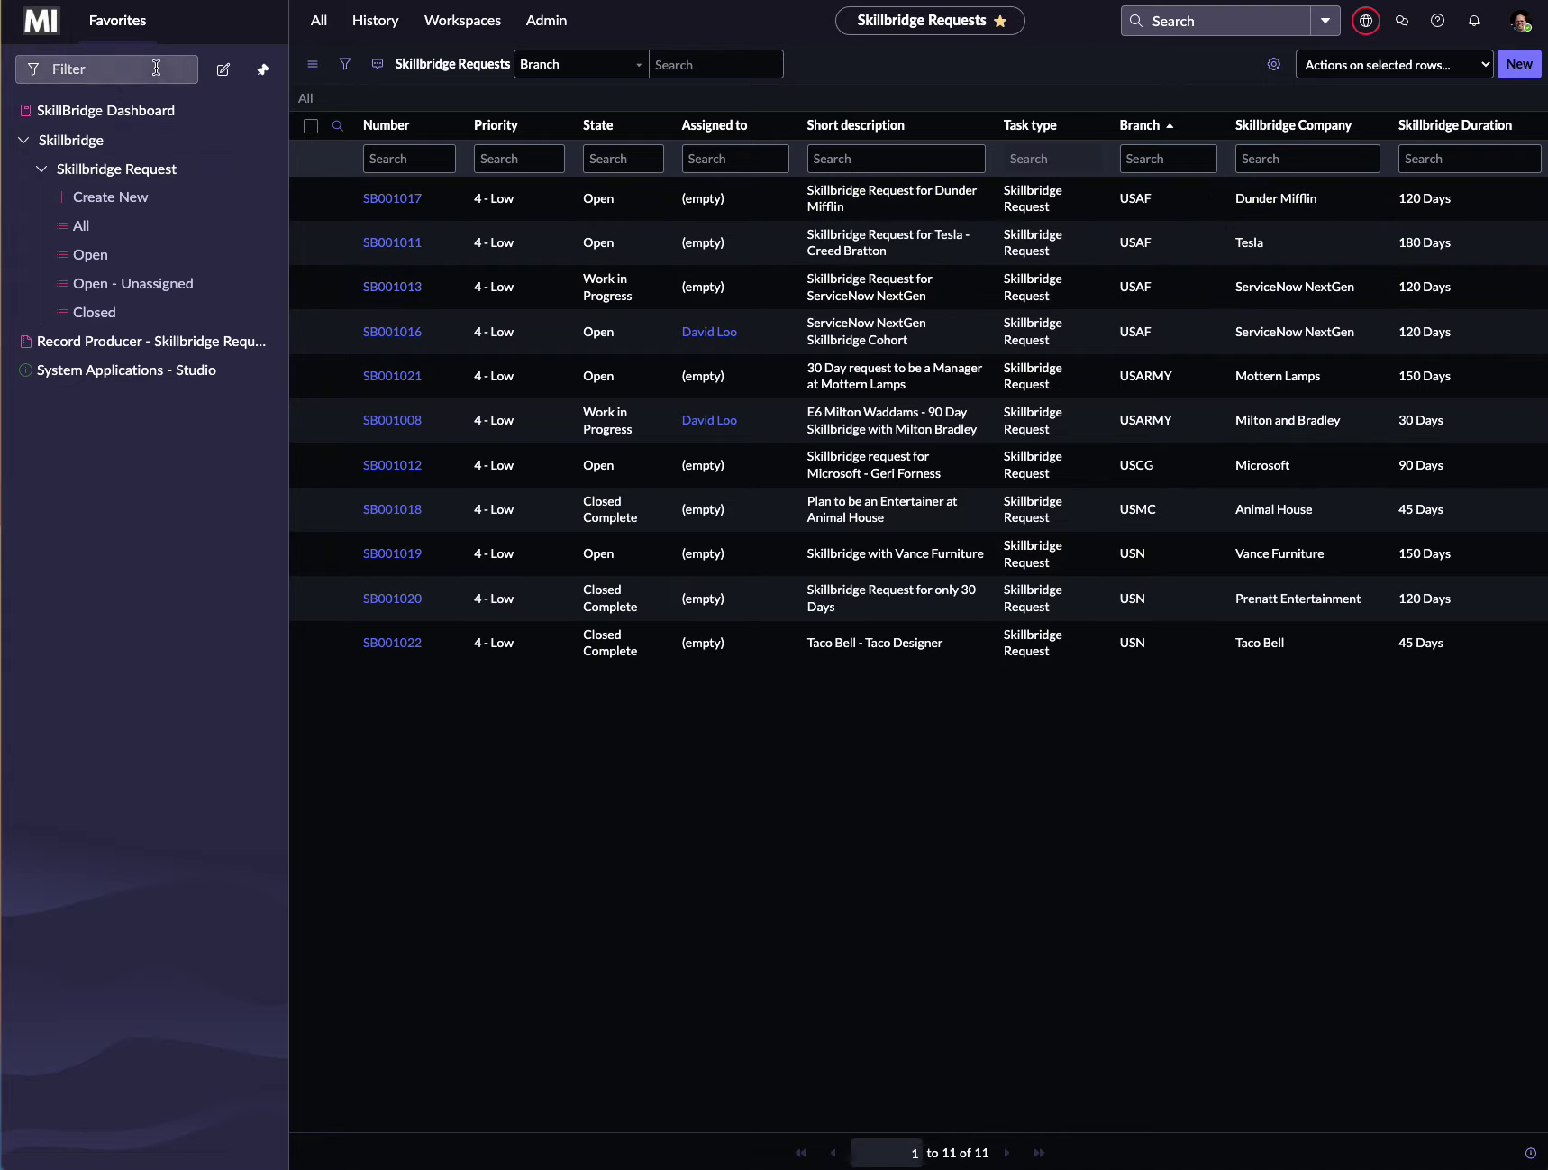
Step: Open the 'Record Producer - Skillbridge Request Application' record from the navigator
{"action": "left_click", "coordinate": [73, 68]}
{"action": "left_click", "coordinate": [132, 339]}
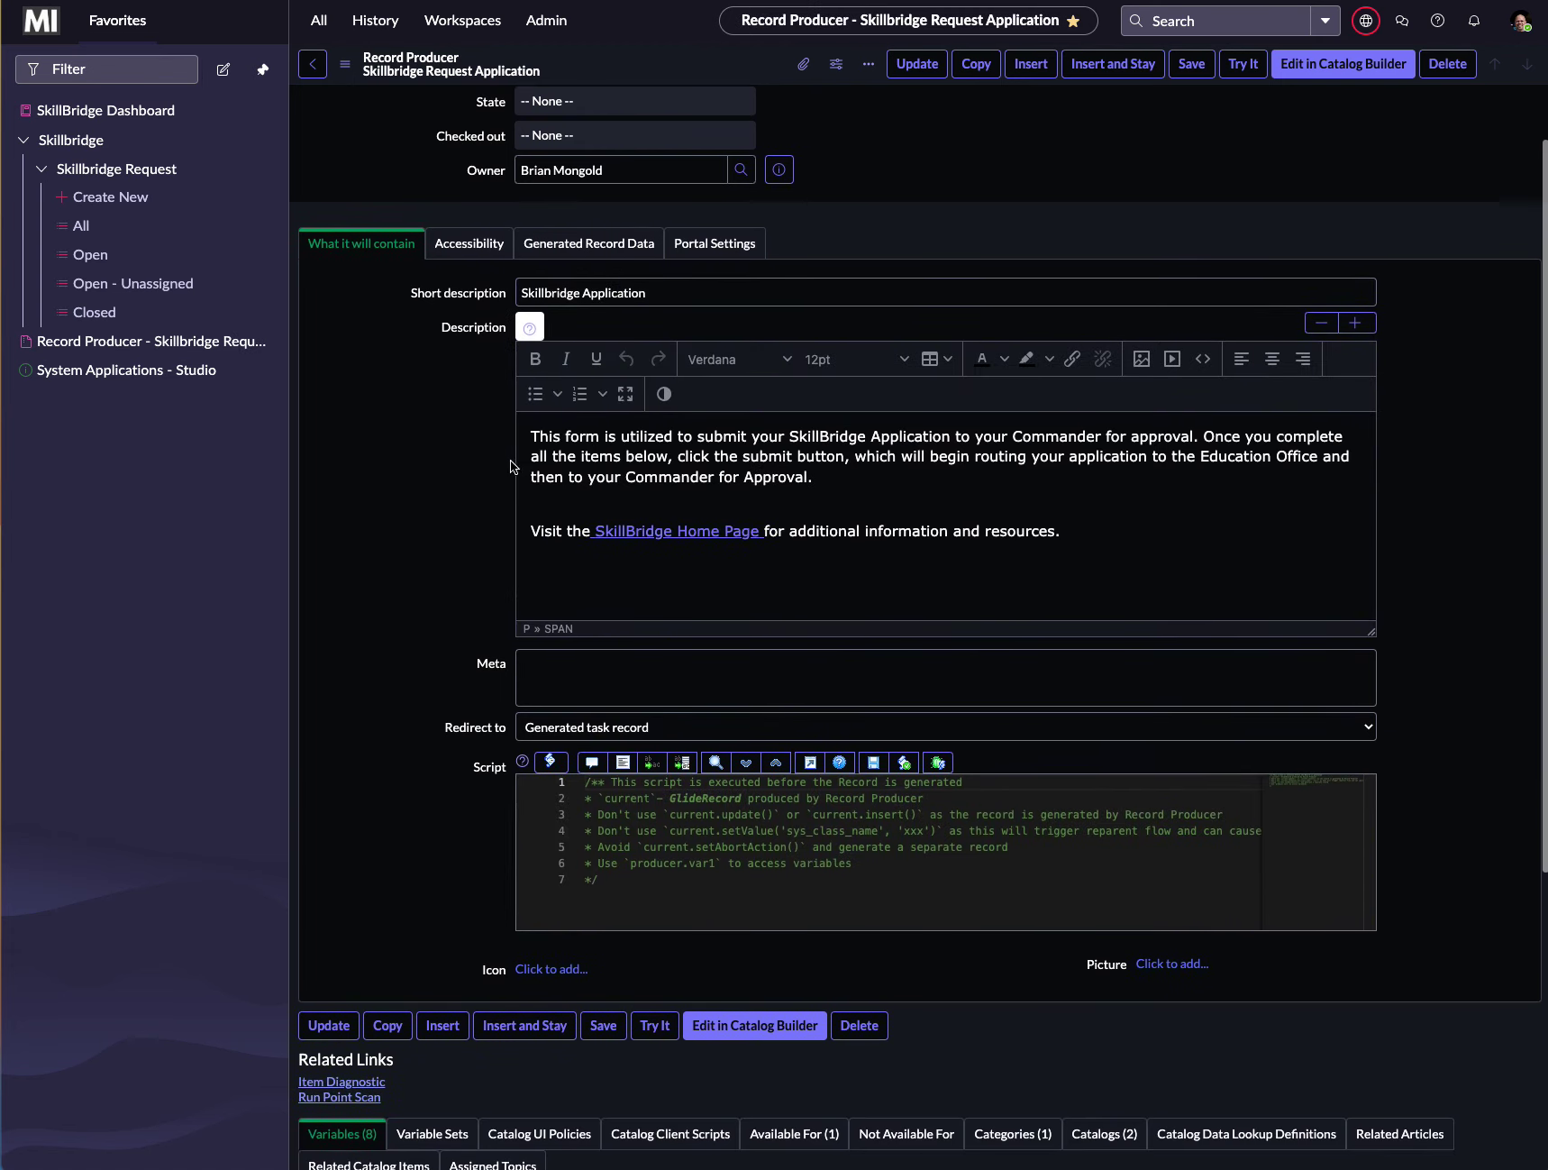
{"action": "scroll", "coordinate": [470, 492], "scroll_direction": "down", "scroll_amount": 2}
{"action": "scroll", "coordinate": [471, 493], "scroll_direction": "down", "scroll_amount": 3}
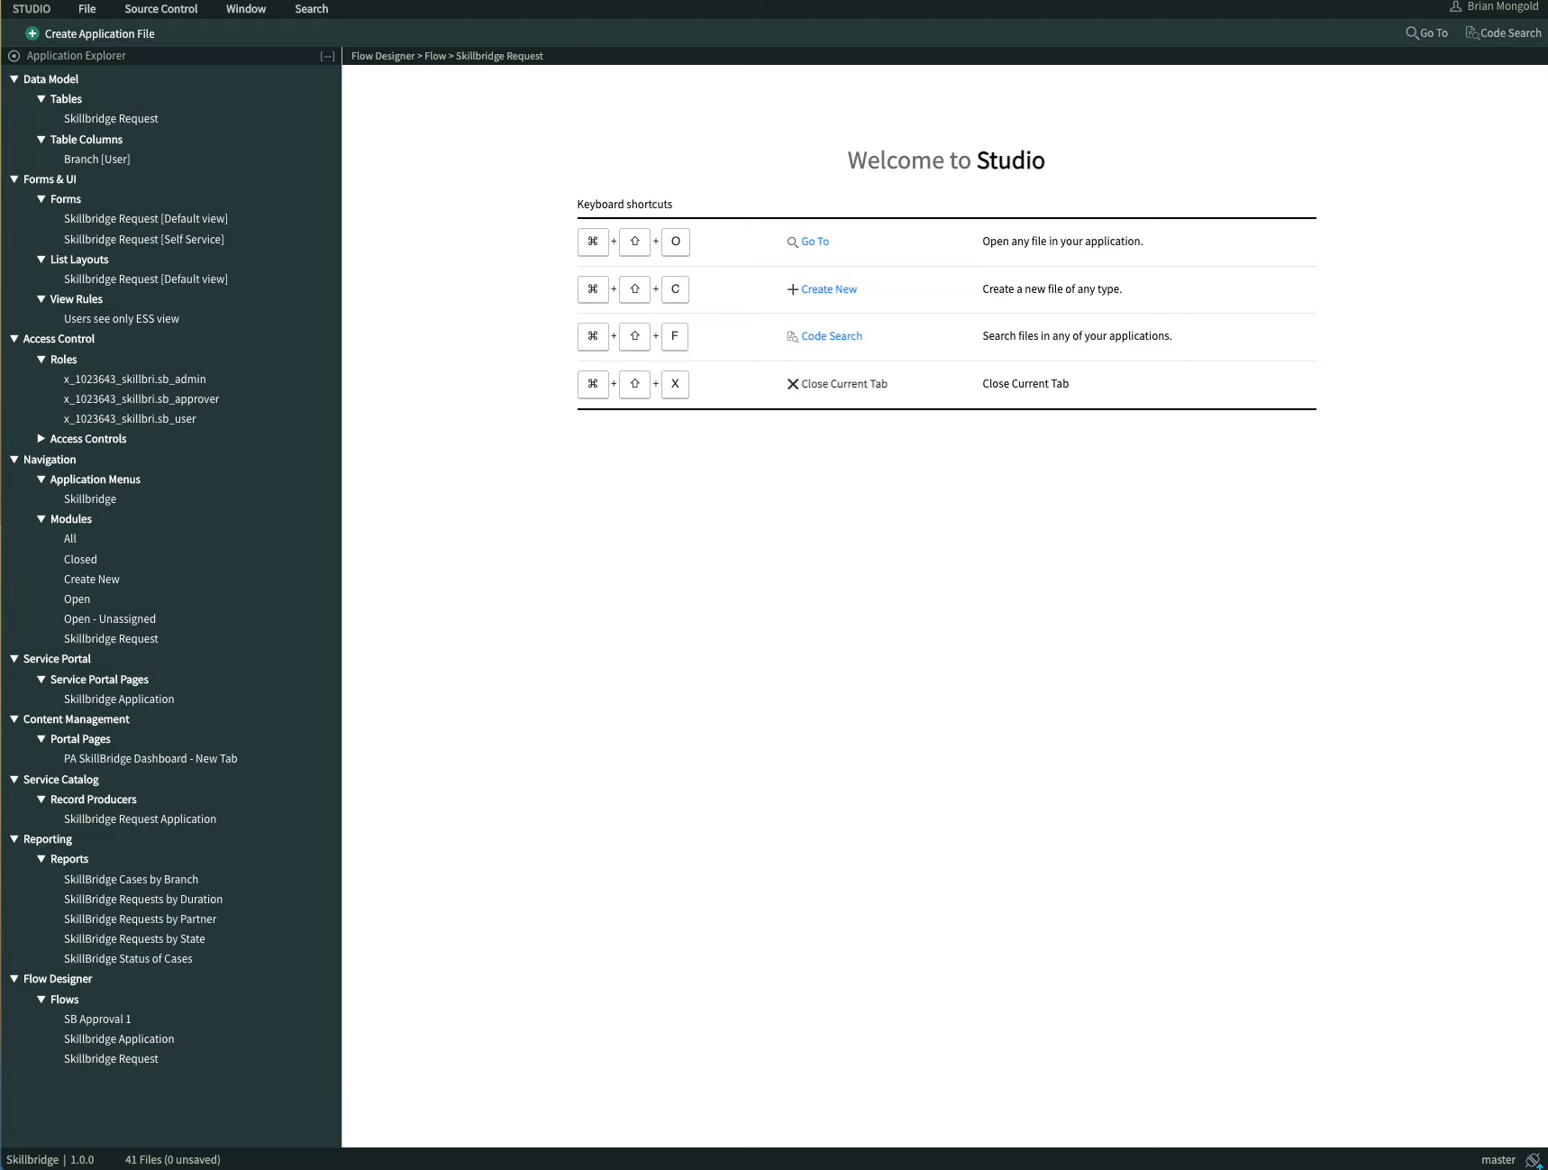
Step: Enlarge the Skillbridge Request flow editor to review its steps, then close Flow Designer
{"action": "left_click_drag", "start_coordinate": [1366, 32], "coordinate": [496, 57]}
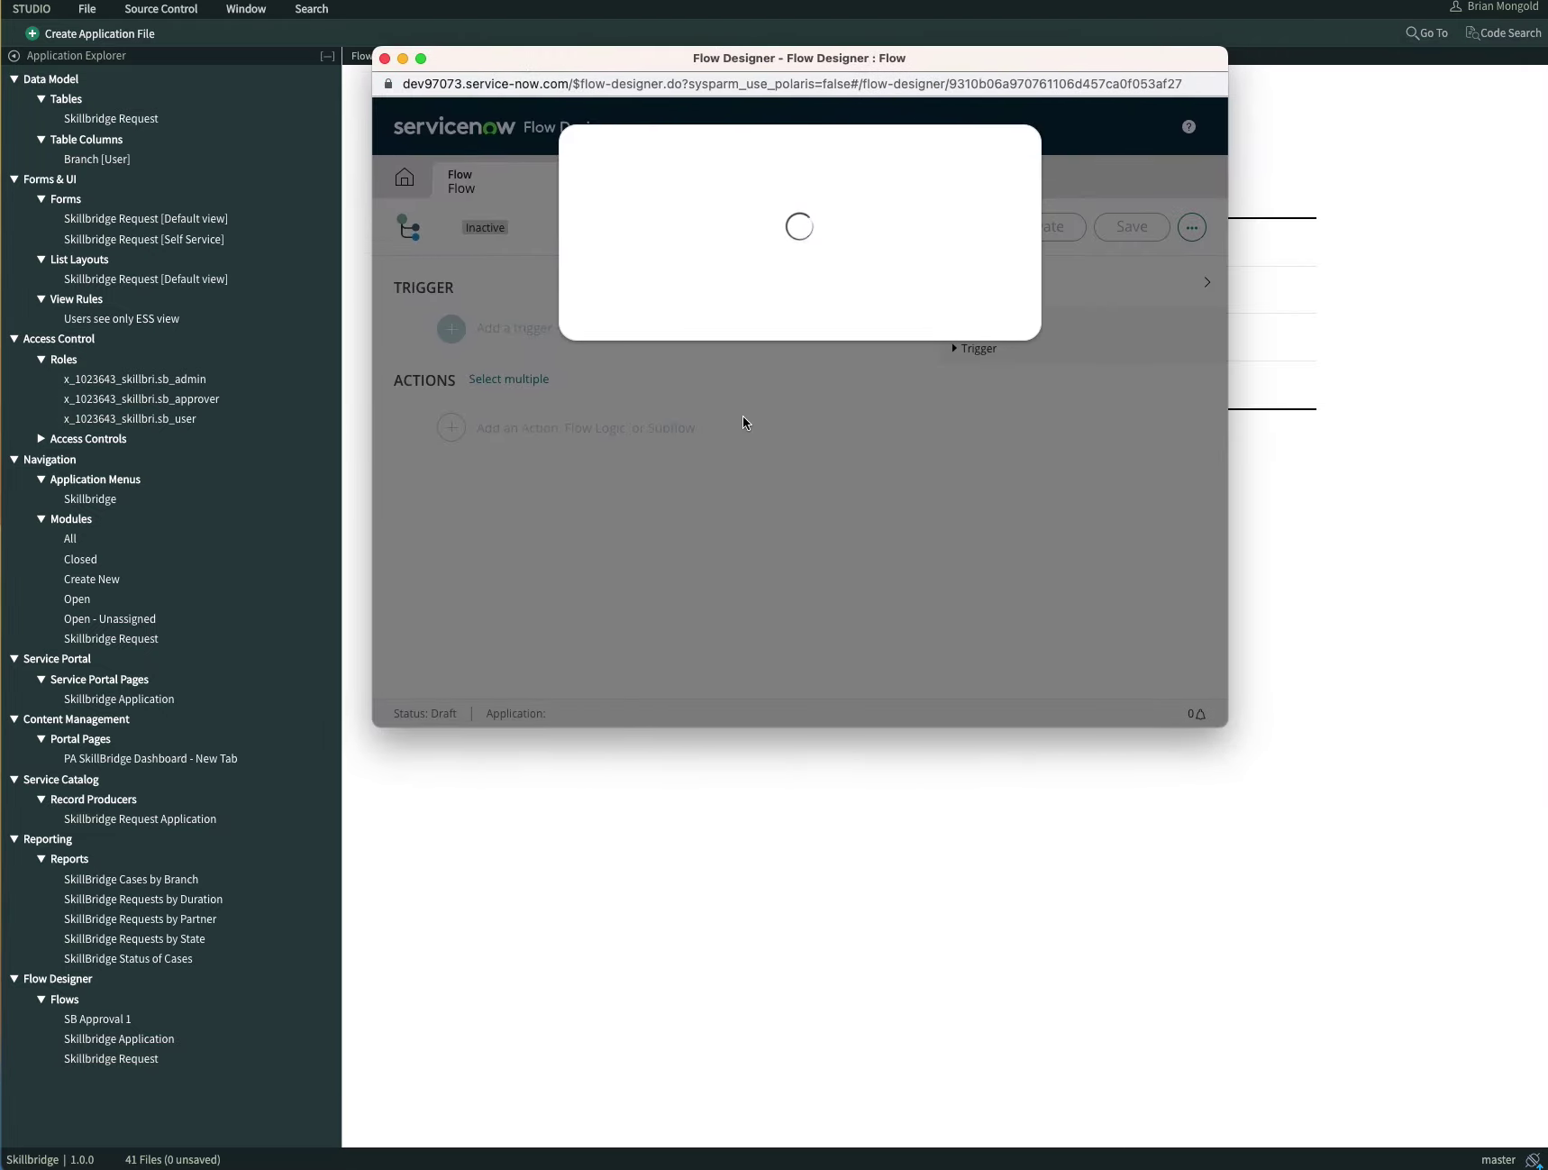
{"action": "scroll", "coordinate": [830, 725], "scroll_direction": "down", "scroll_amount": 3}
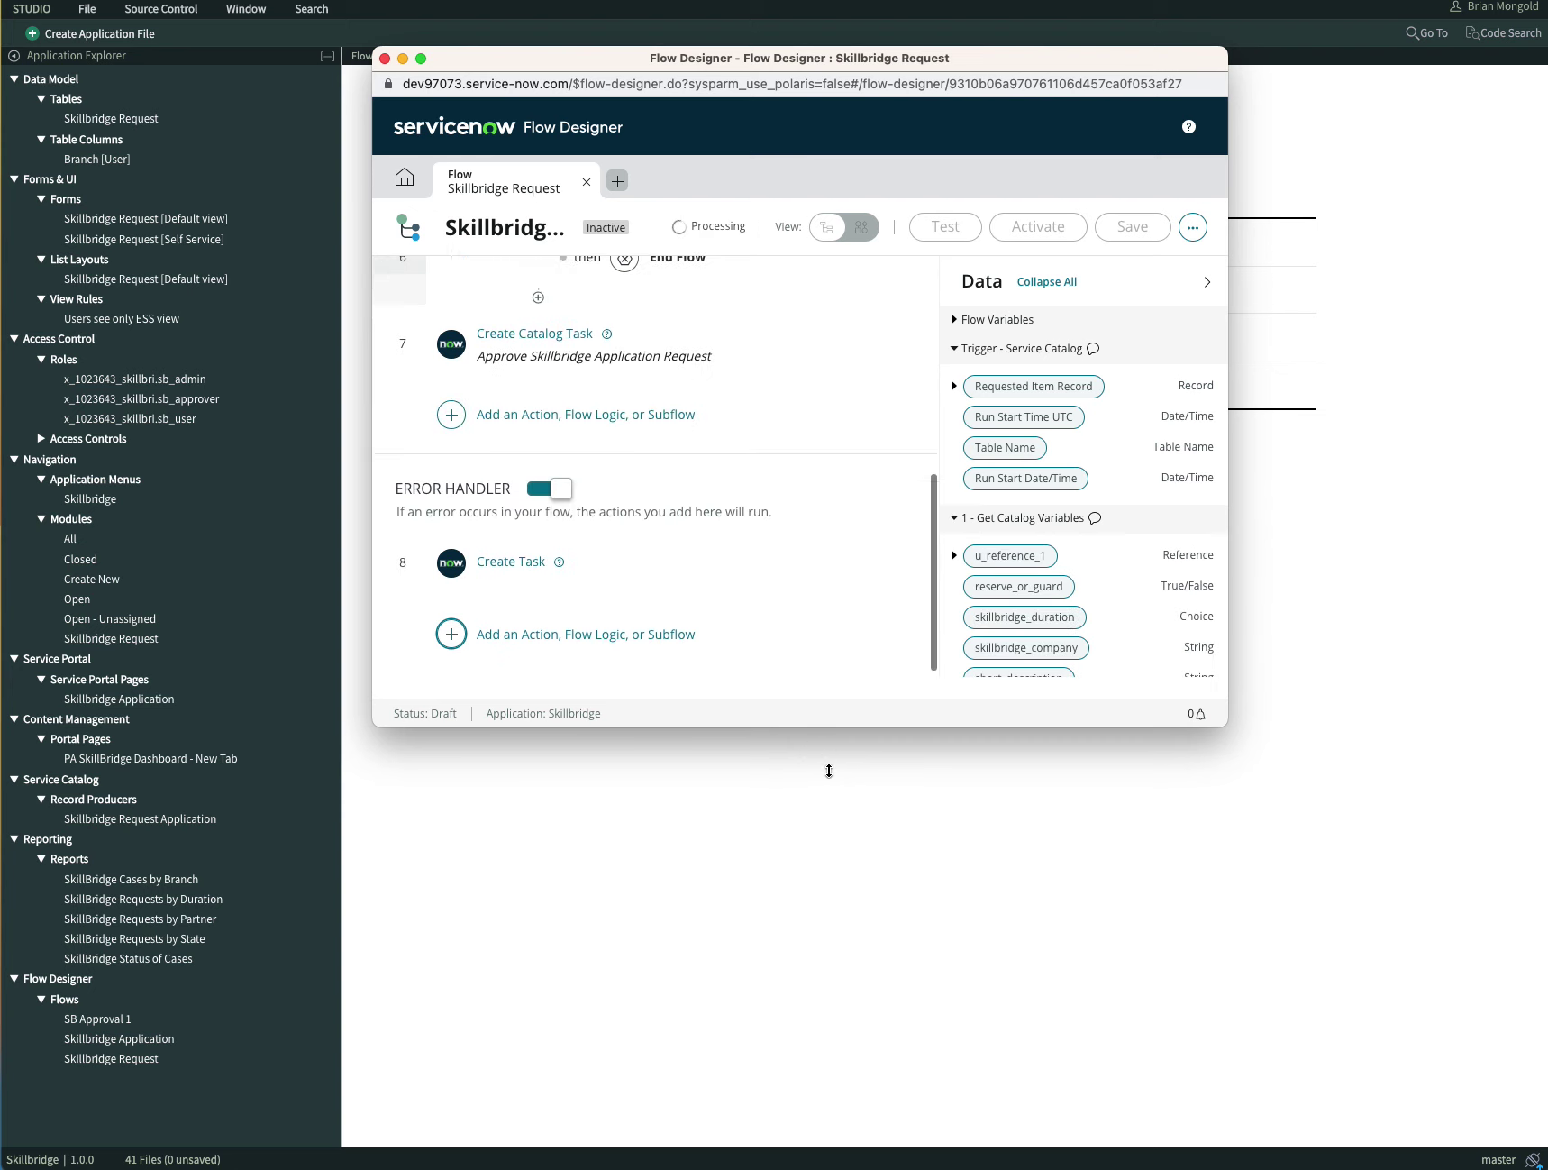
{"action": "left_click_drag", "start_coordinate": [830, 771], "coordinate": [830, 1112]}
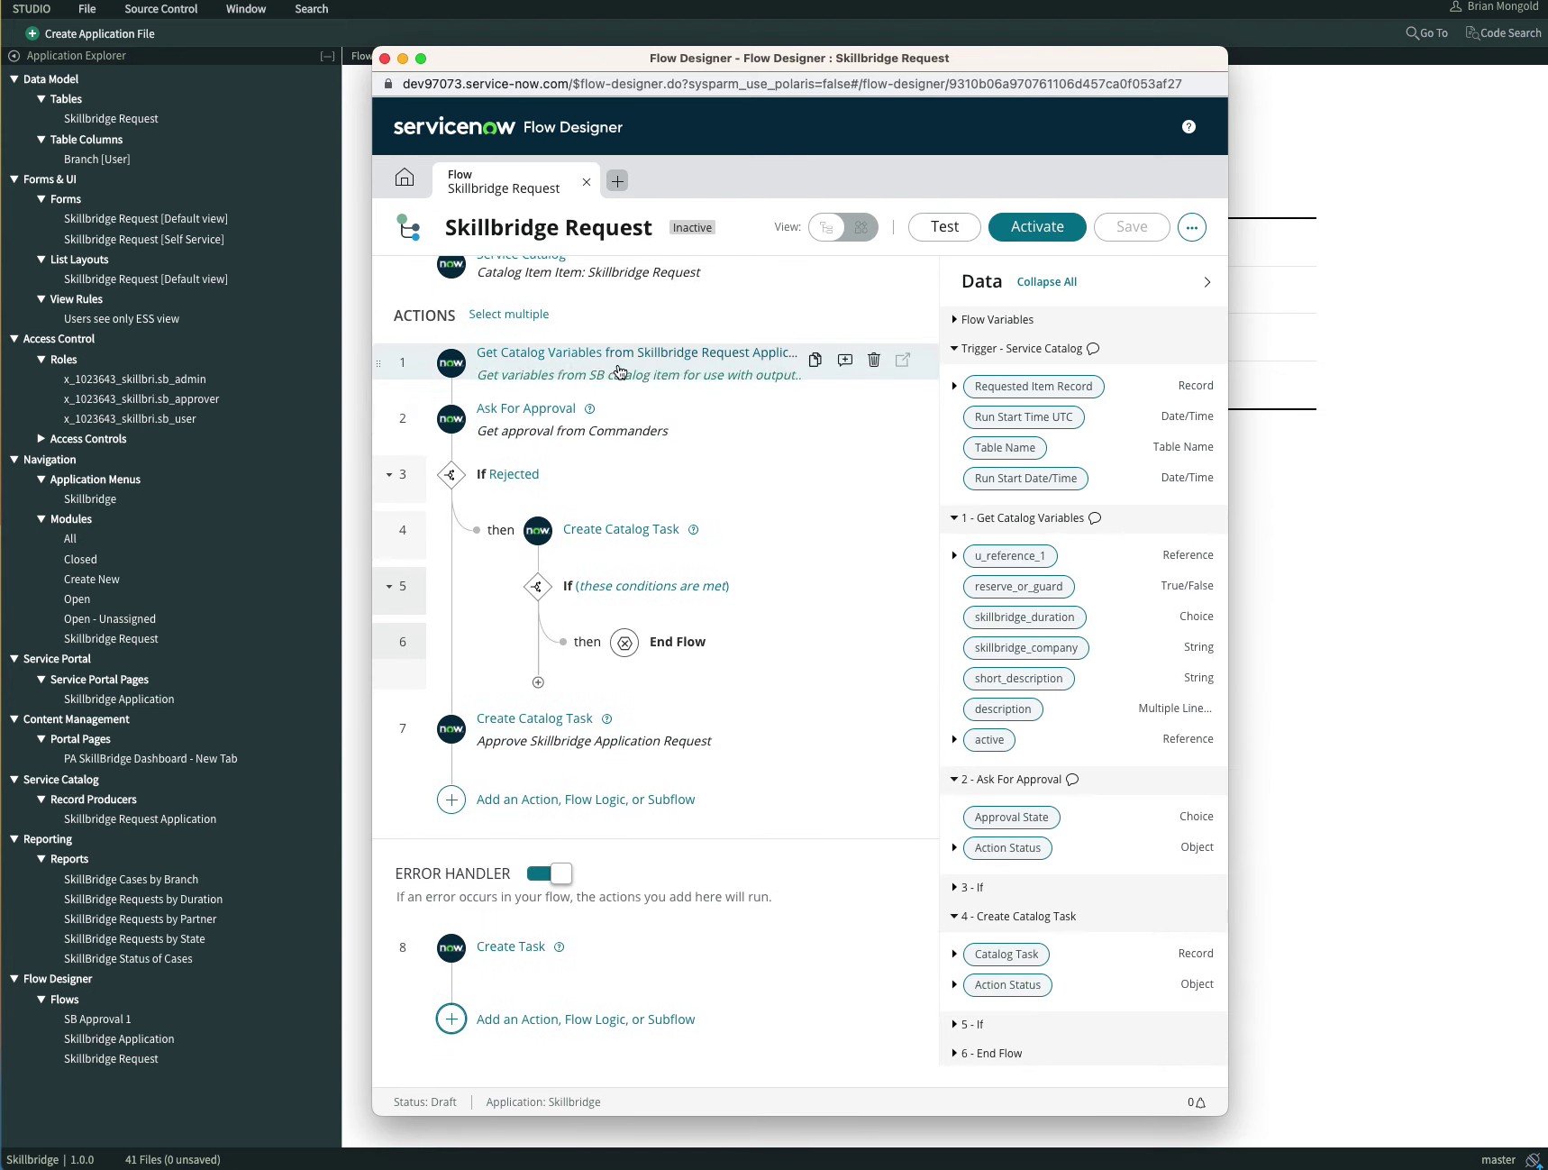
{"action": "mouse_move", "coordinate": [653, 418]}
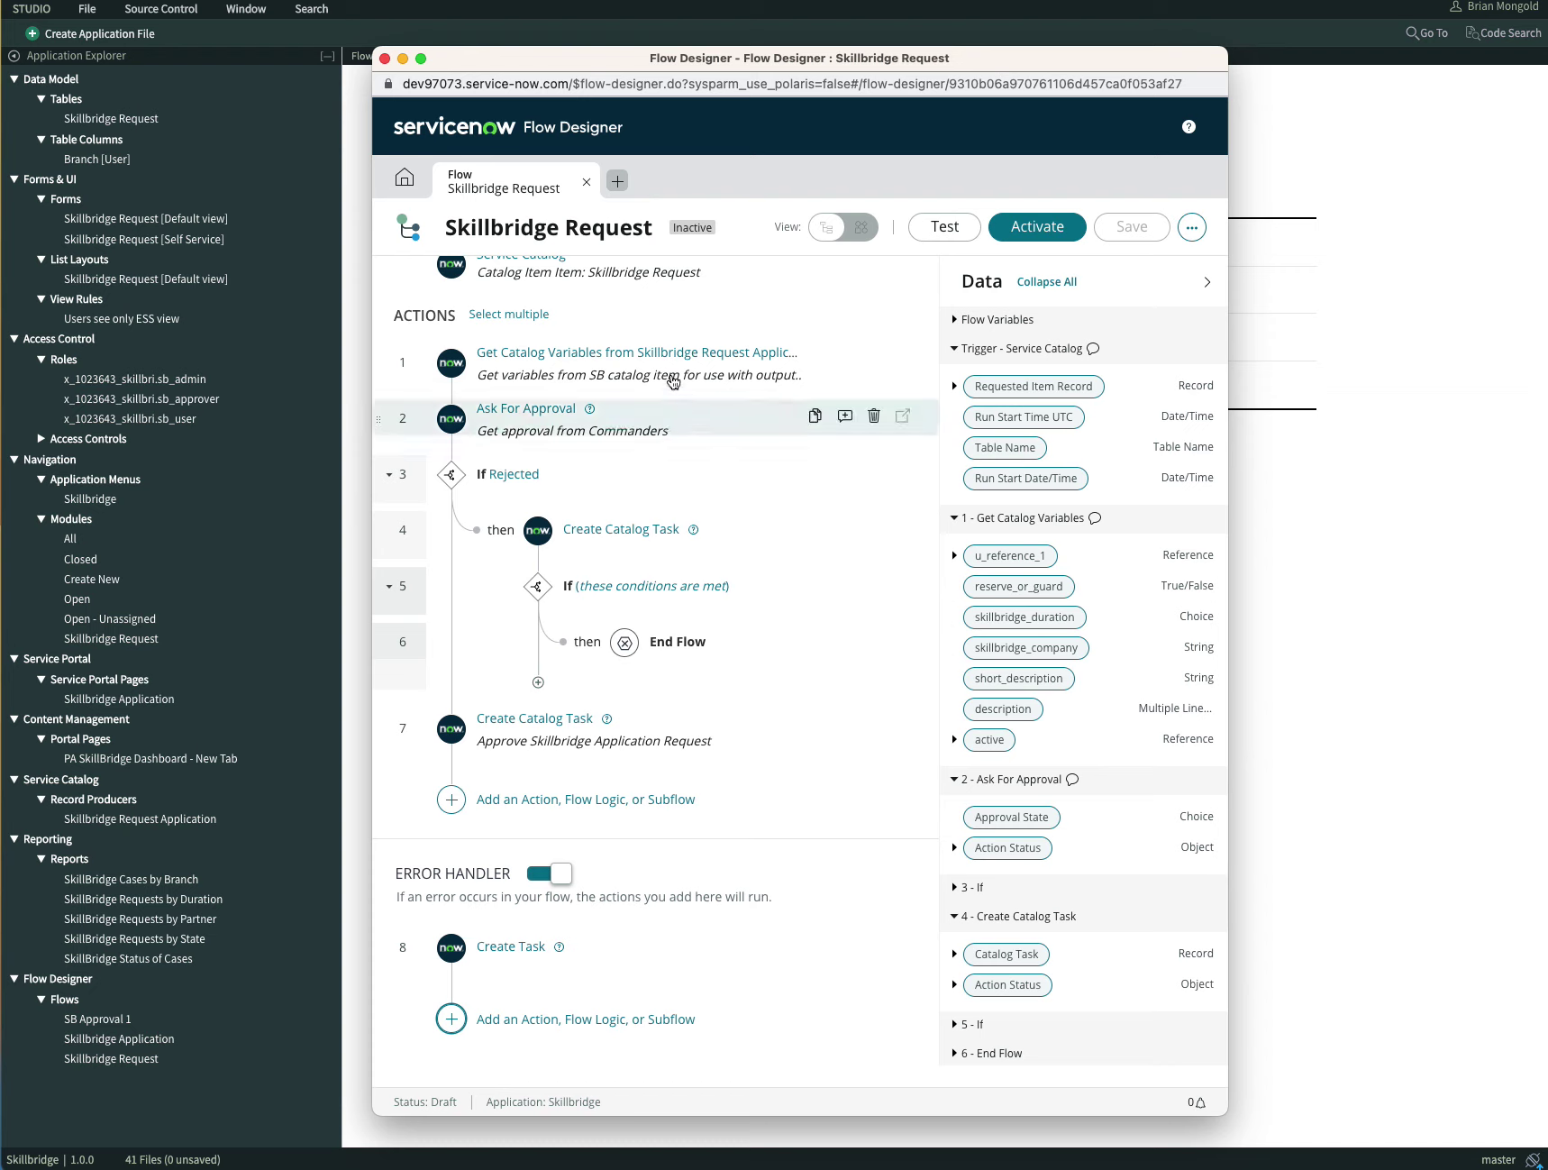
{"action": "scroll", "coordinate": [672, 382], "scroll_direction": "up", "scroll_amount": 2}
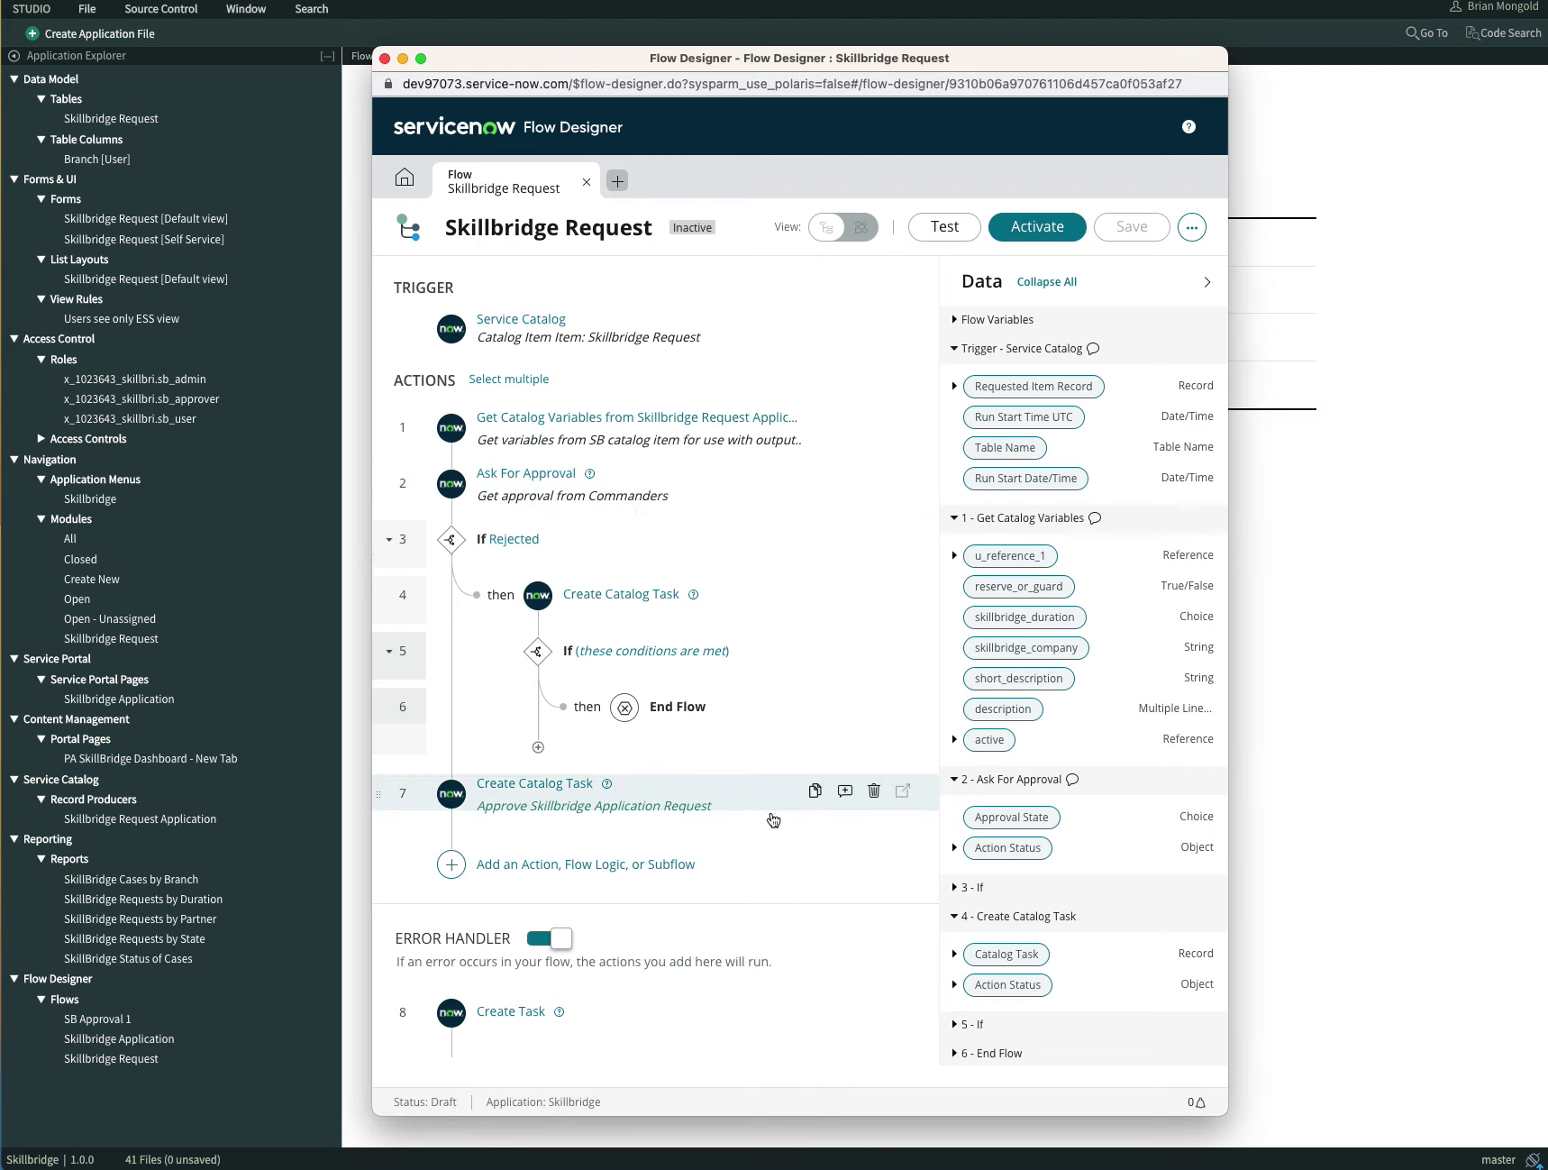
{"action": "scroll", "coordinate": [605, 773], "scroll_direction": "down", "scroll_amount": 2}
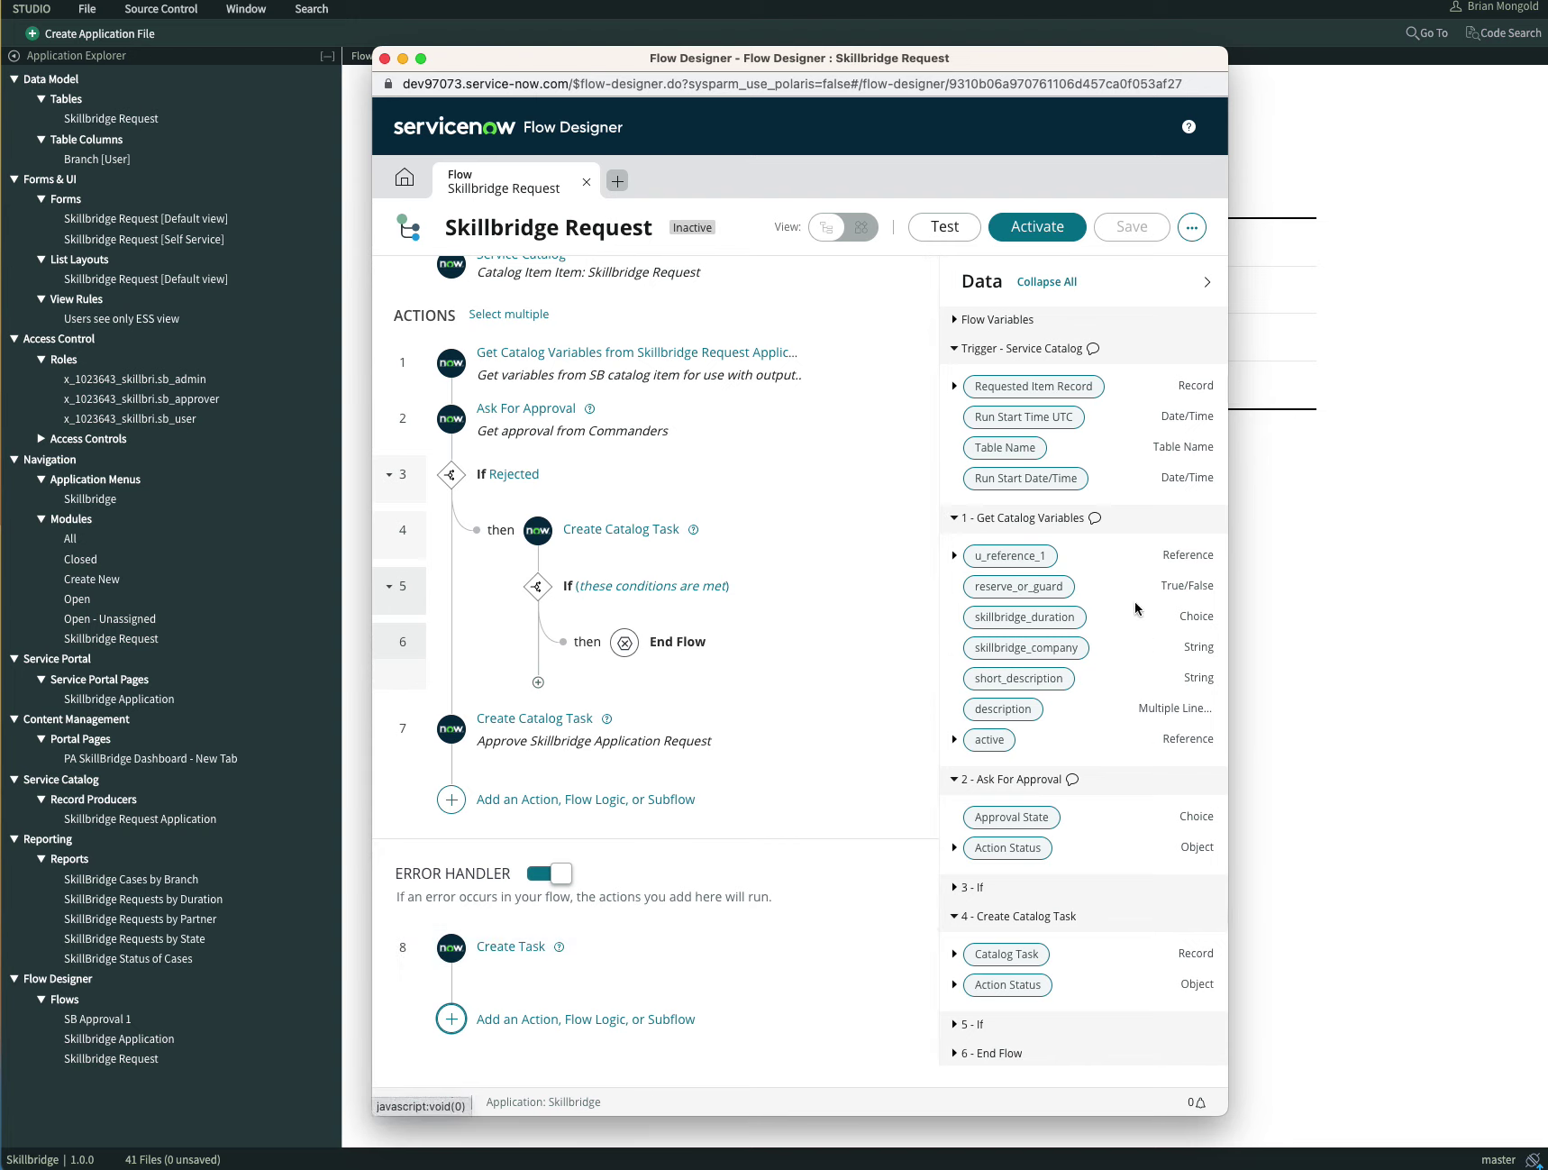
{"action": "left_click", "coordinate": [385, 57]}
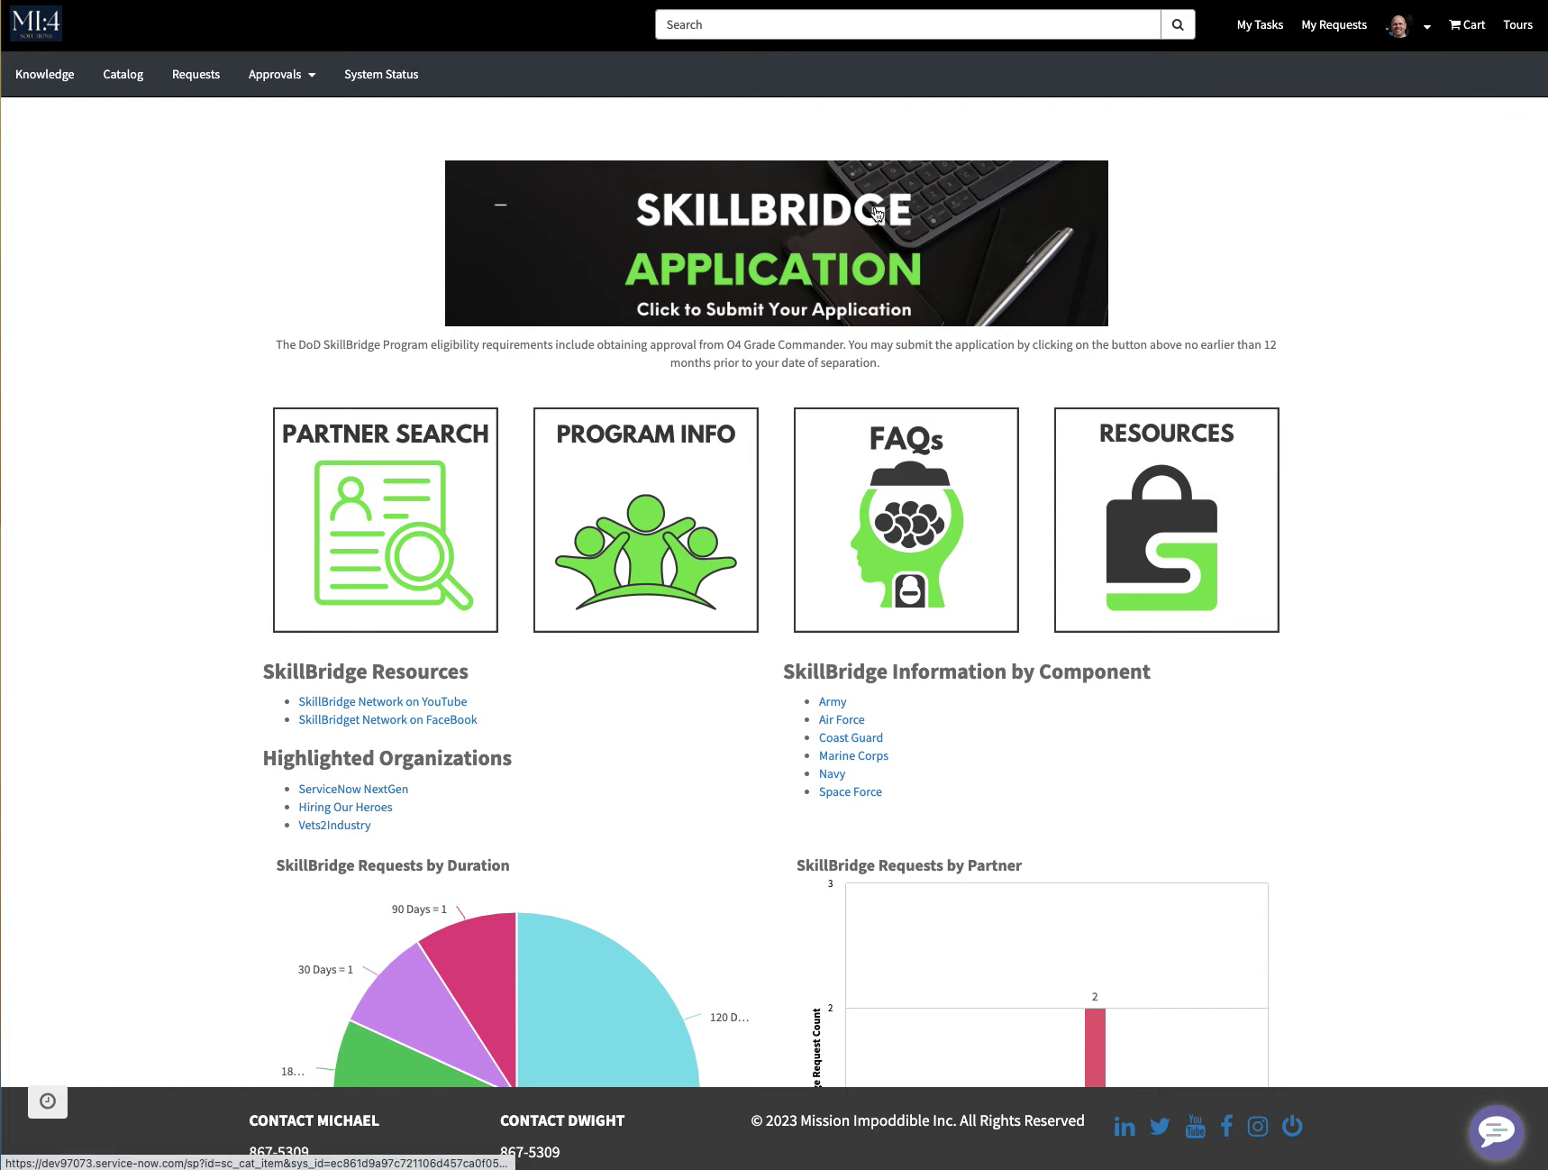
{"action": "scroll", "coordinate": [1142, 667], "scroll_direction": "down", "scroll_amount": 2}
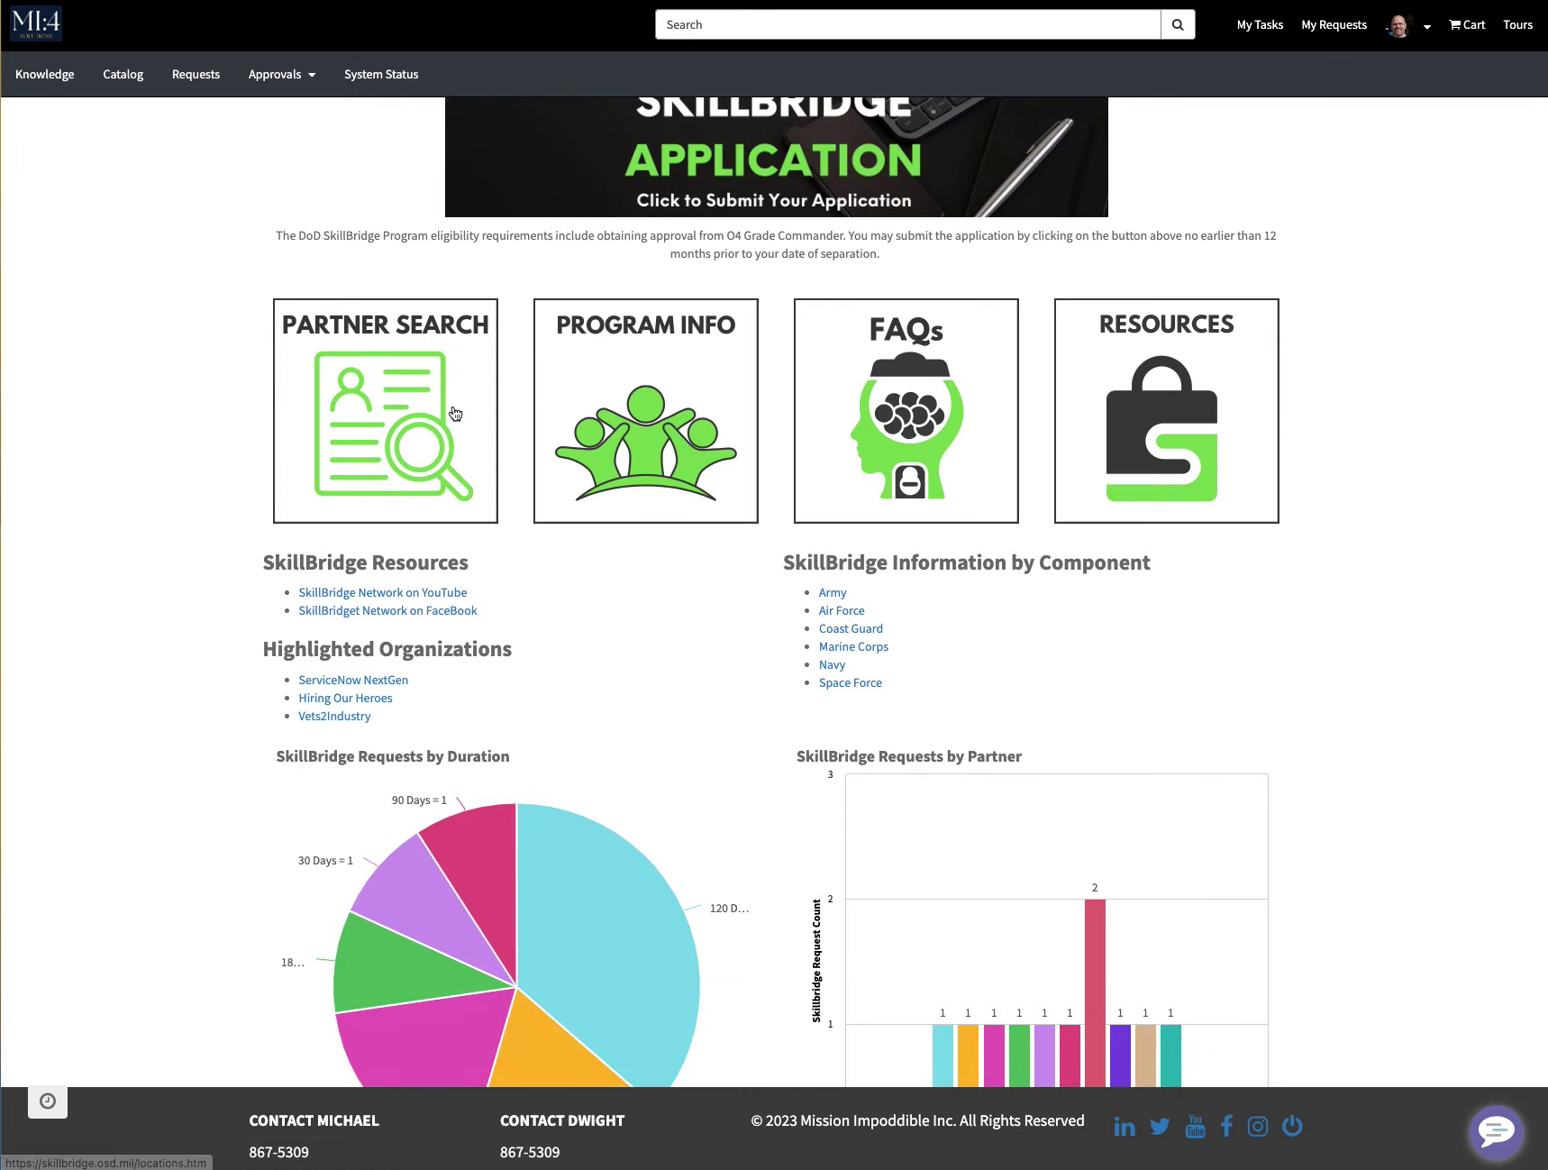
{"action": "scroll", "coordinate": [806, 461], "scroll_direction": "down", "scroll_amount": 1}
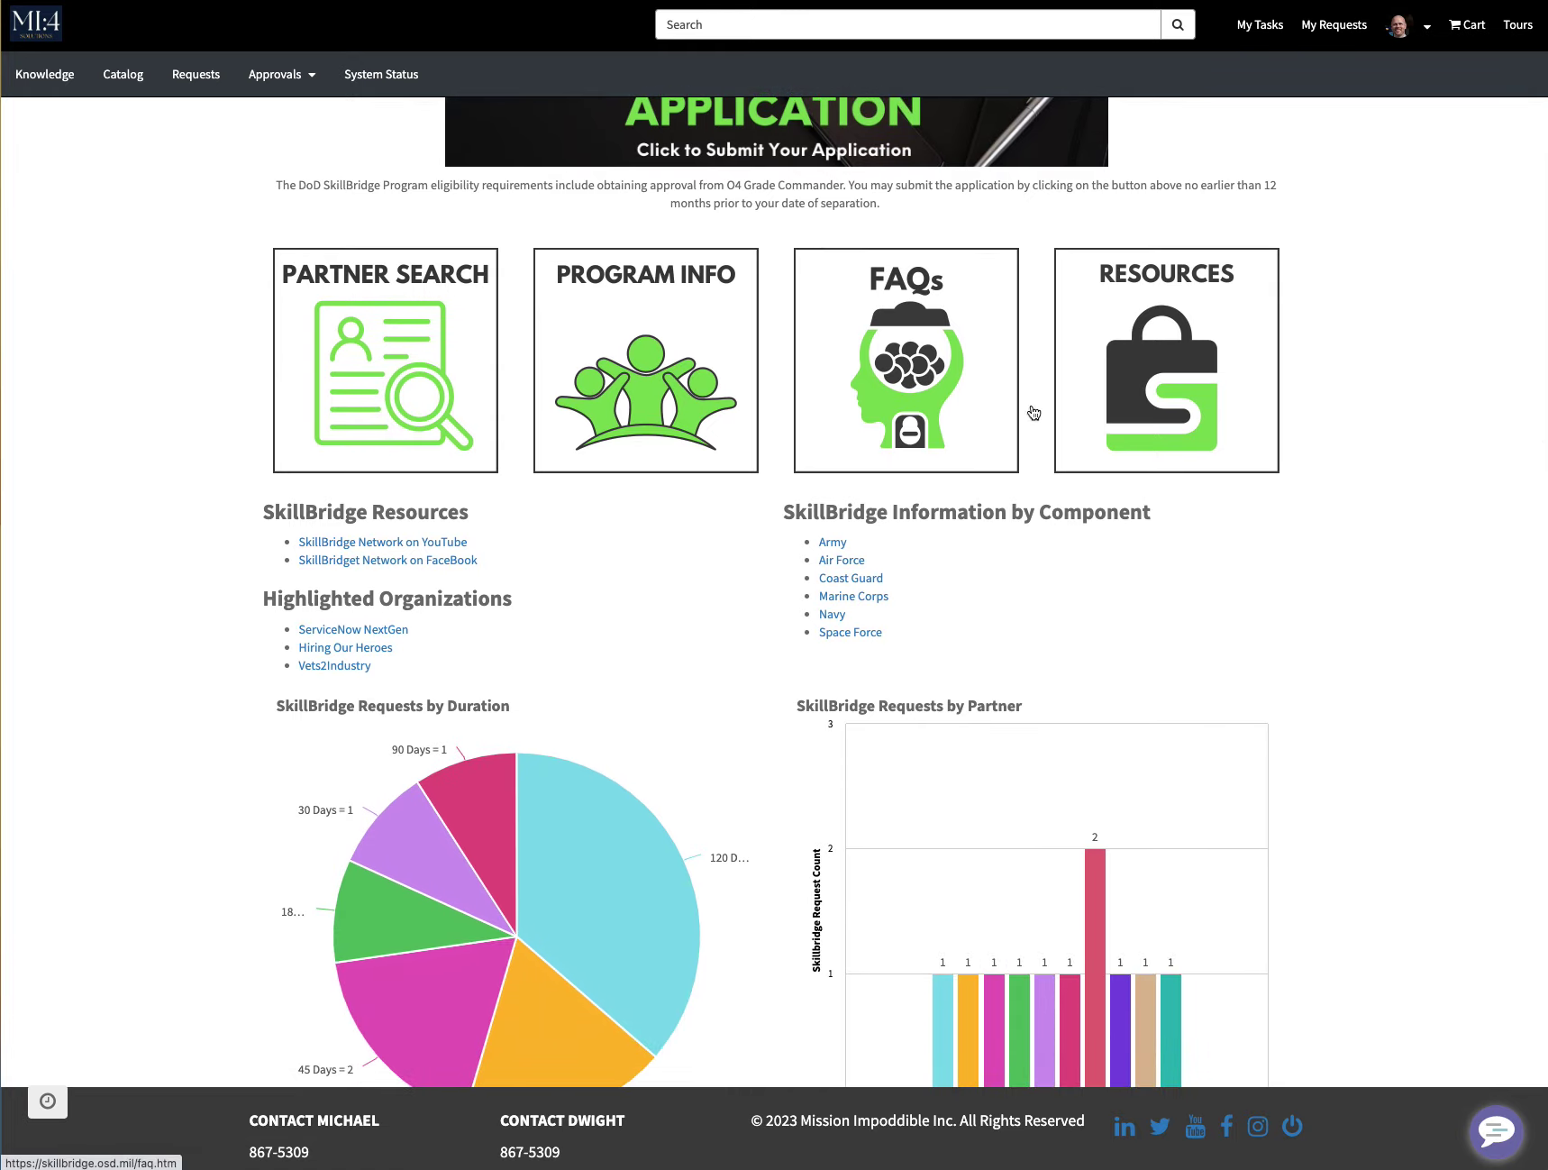
{"action": "scroll", "coordinate": [739, 585], "scroll_direction": "down", "scroll_amount": 2}
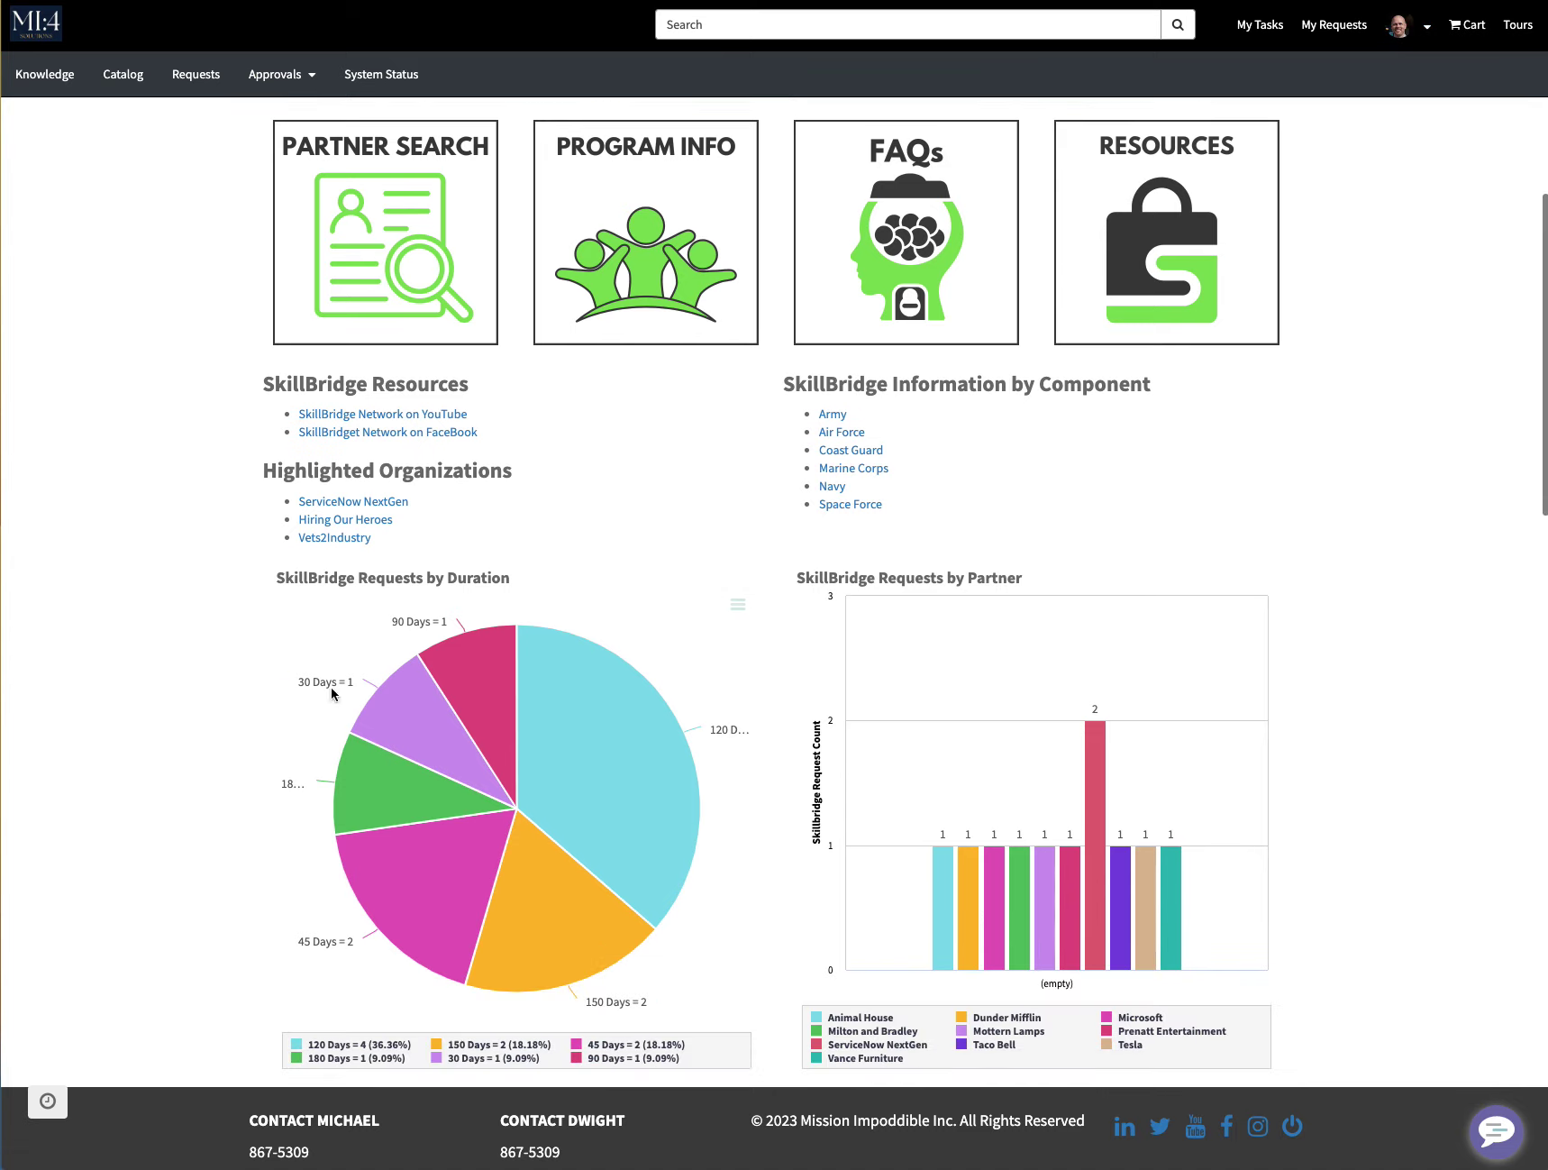
{"action": "scroll", "coordinate": [317, 861], "scroll_direction": "down", "scroll_amount": 2}
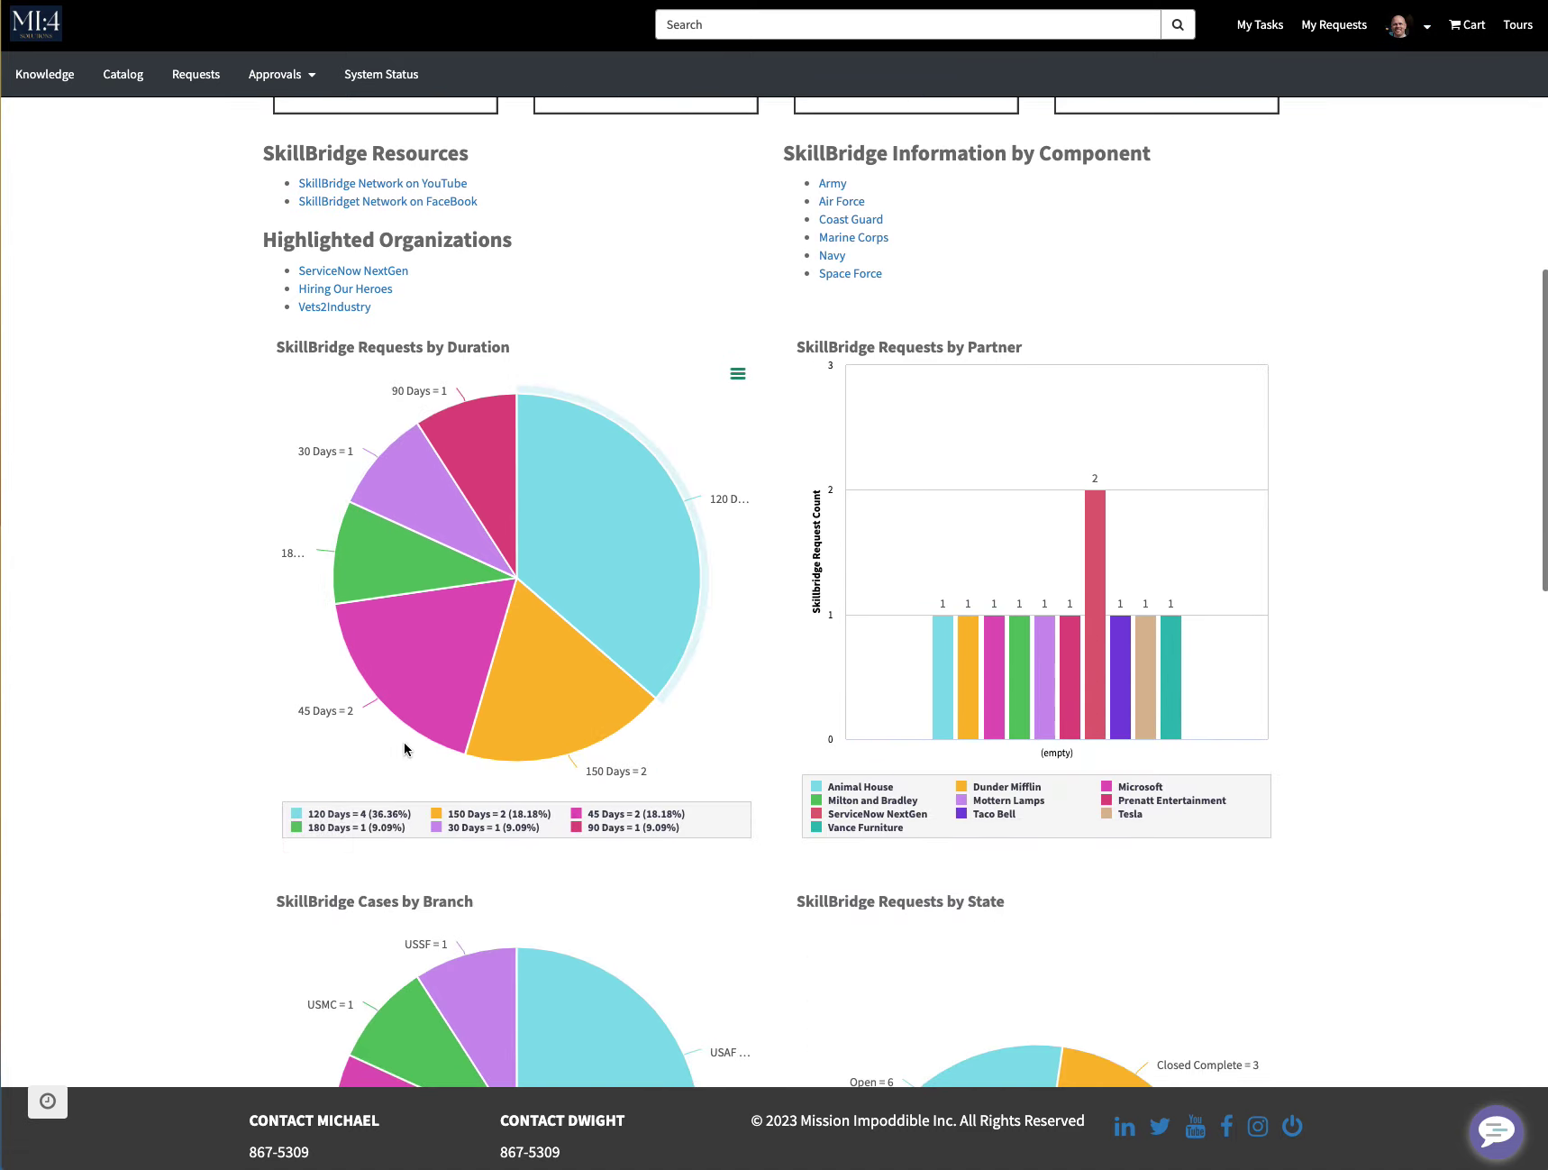
{"action": "scroll", "coordinate": [403, 740], "scroll_direction": "up", "scroll_amount": 5}
{"action": "mouse_move", "coordinate": [604, 1004]}
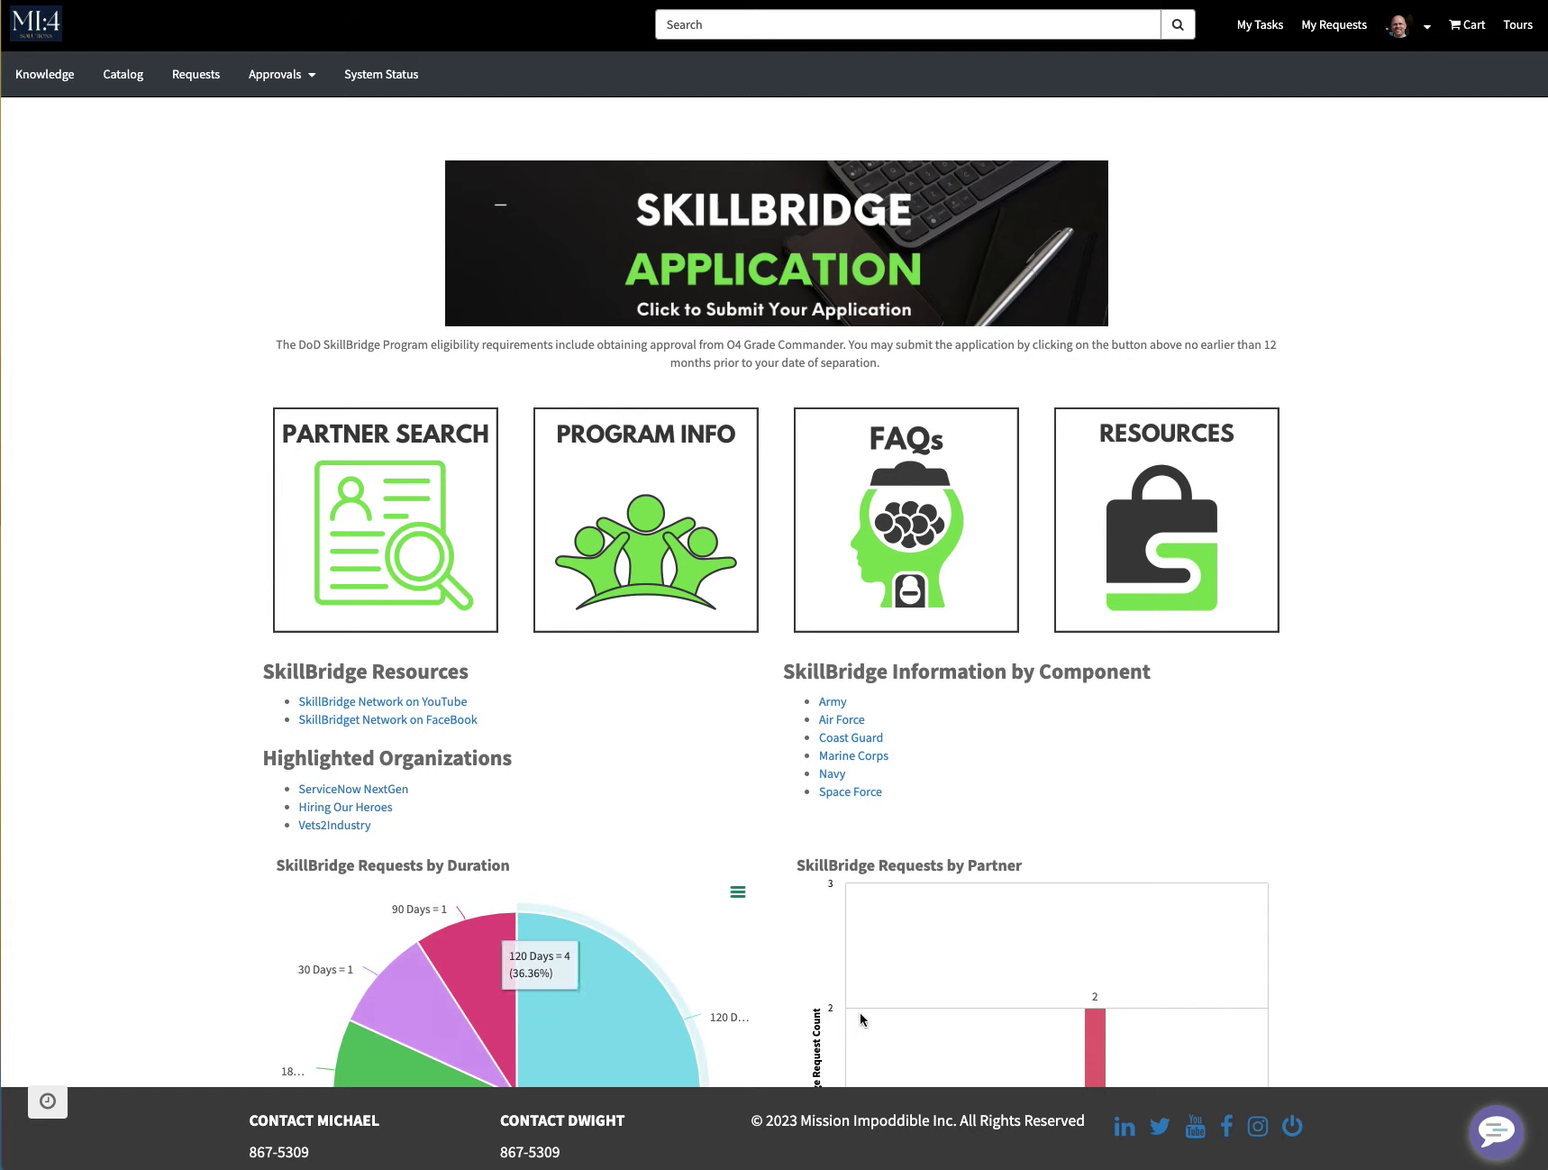
{"action": "scroll", "coordinate": [1181, 334], "scroll_direction": "down", "scroll_amount": 1}
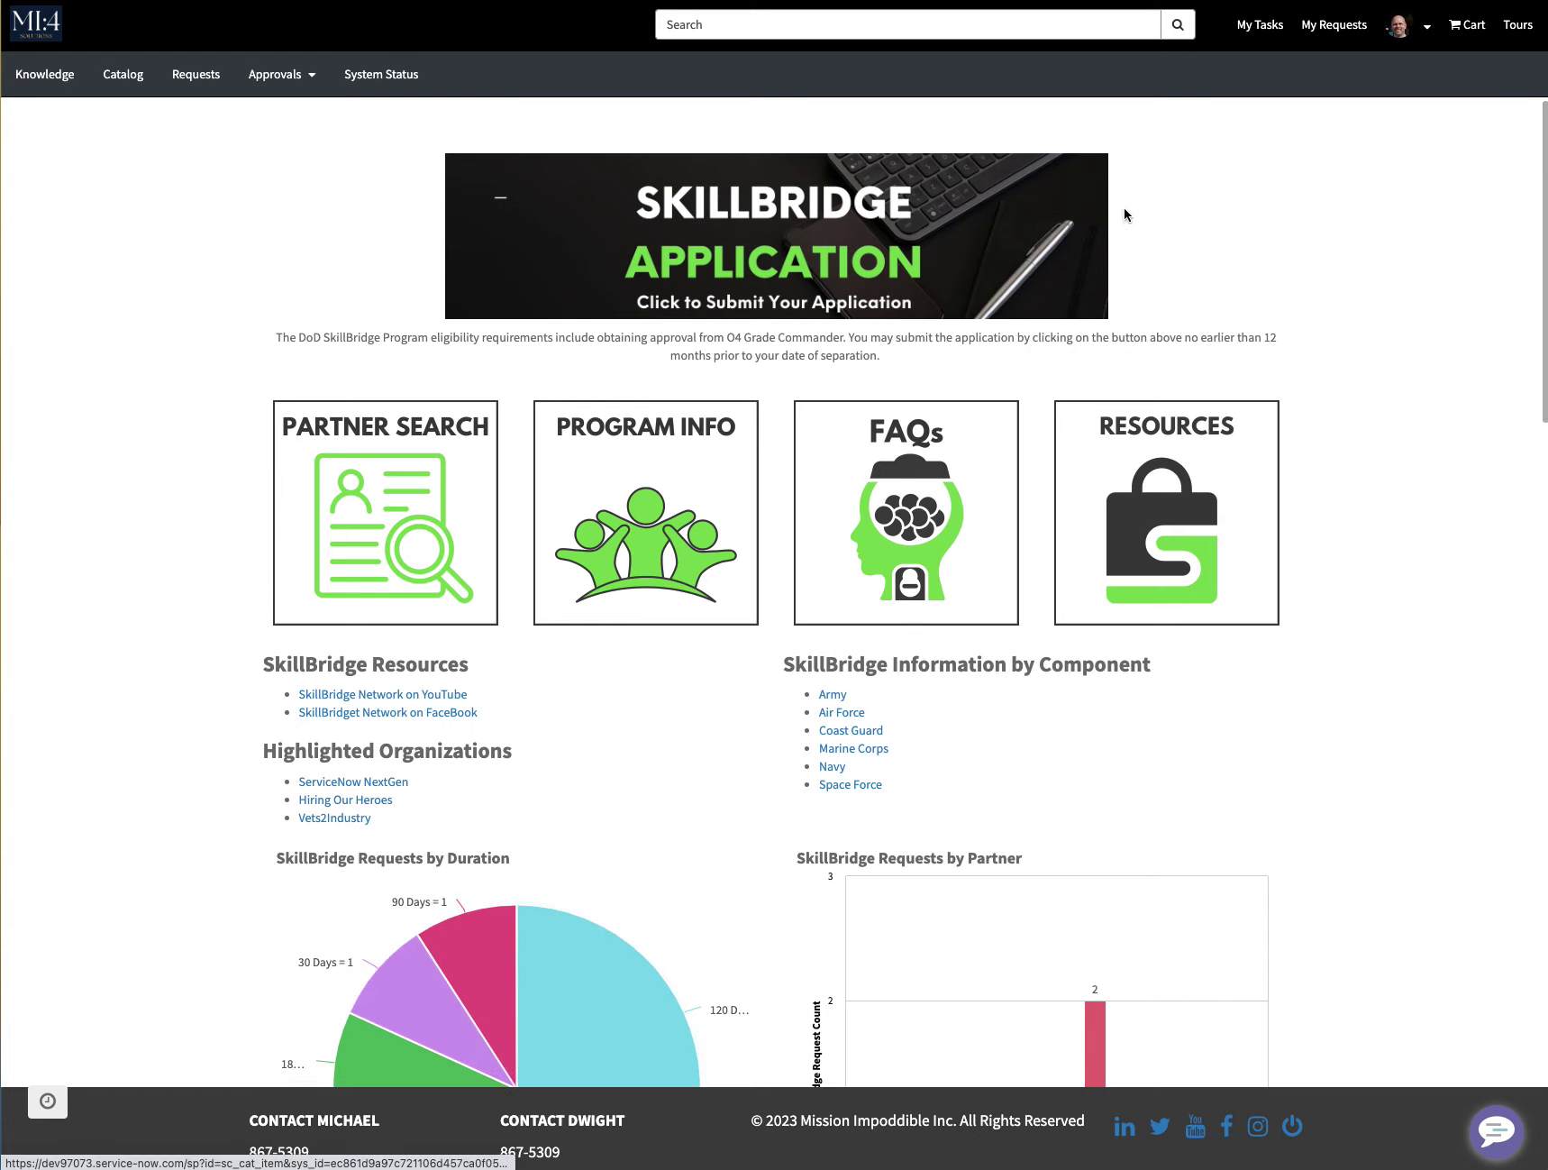
Step: Open the SkillBridge Application form and choose a different Requested For user
{"action": "left_click", "coordinate": [870, 217]}
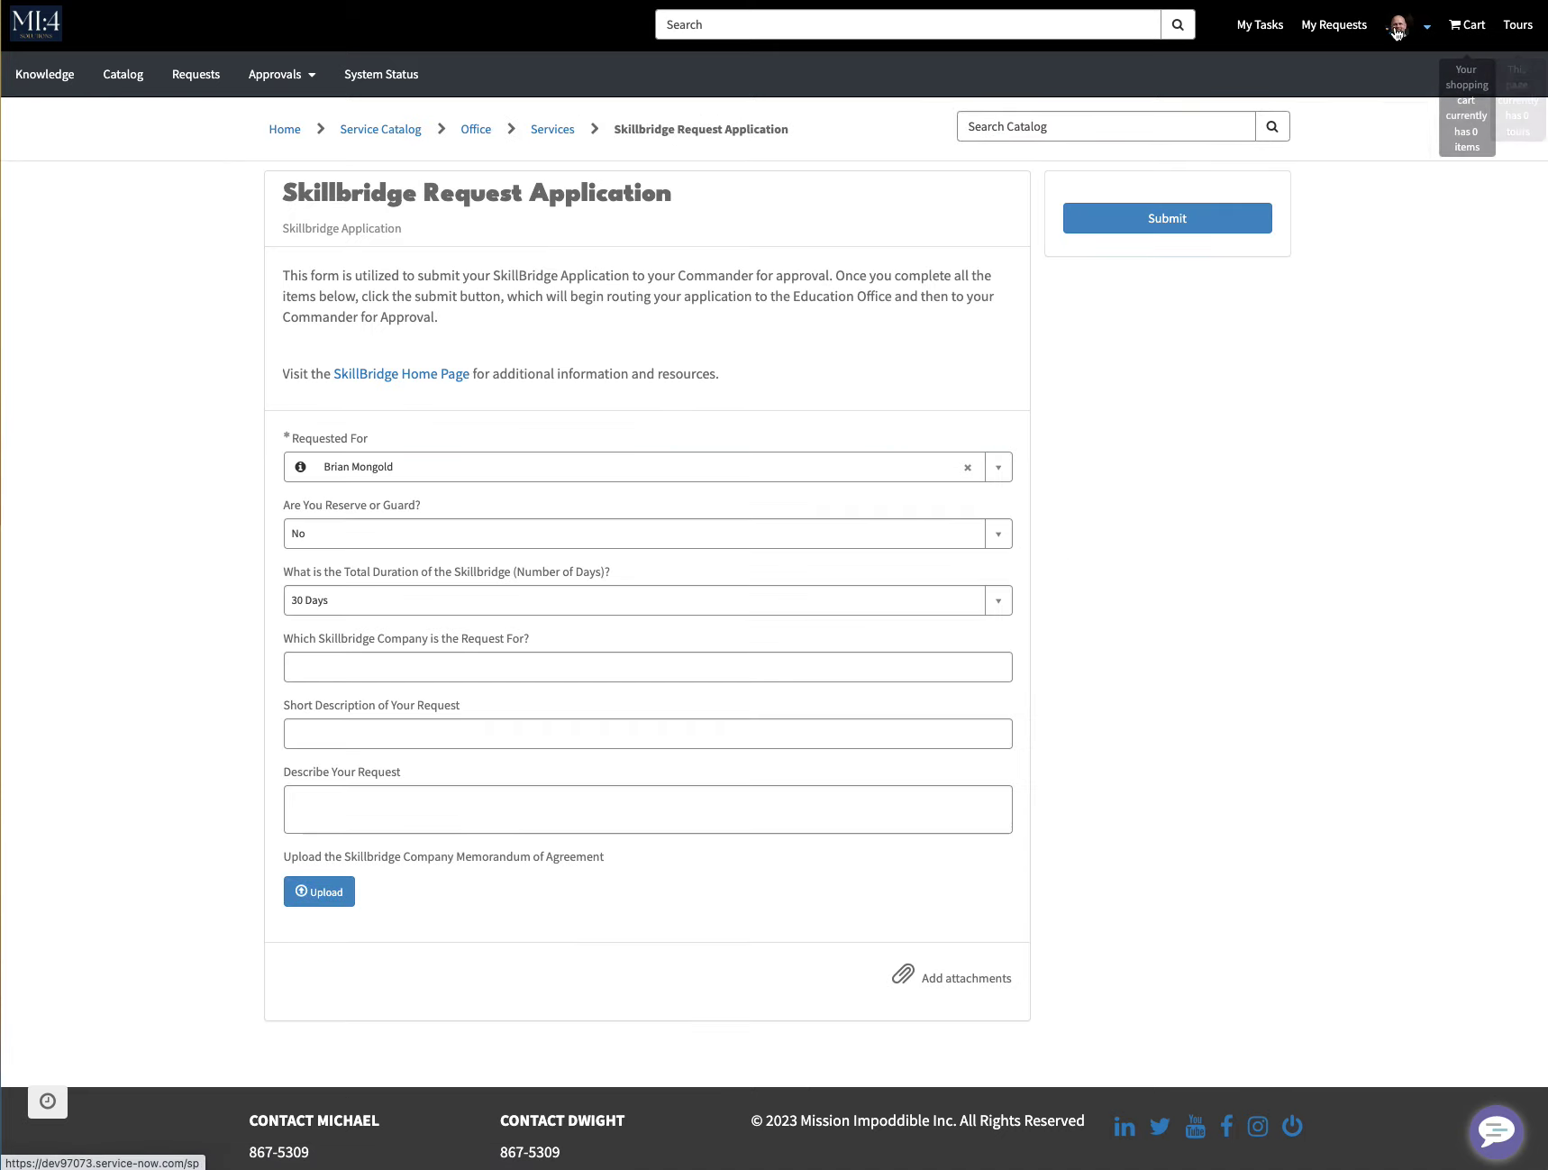
{"action": "left_click", "coordinate": [996, 467]}
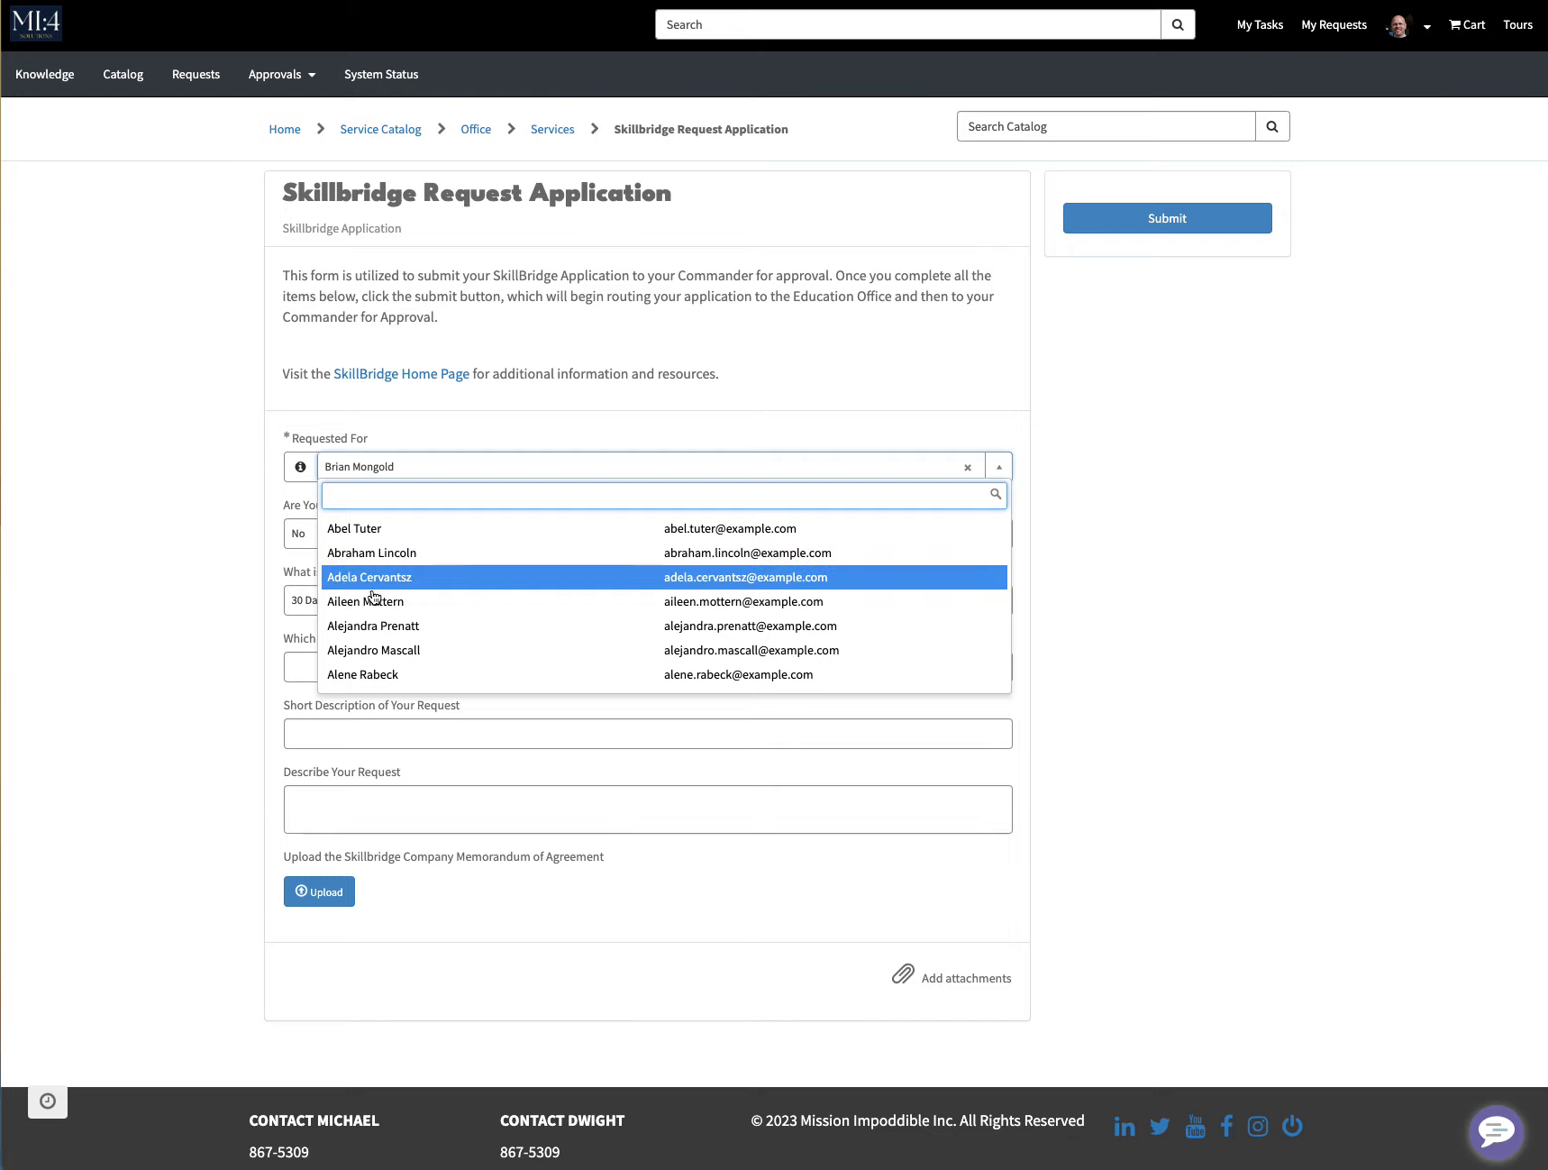
{"action": "left_click", "coordinate": [402, 610]}
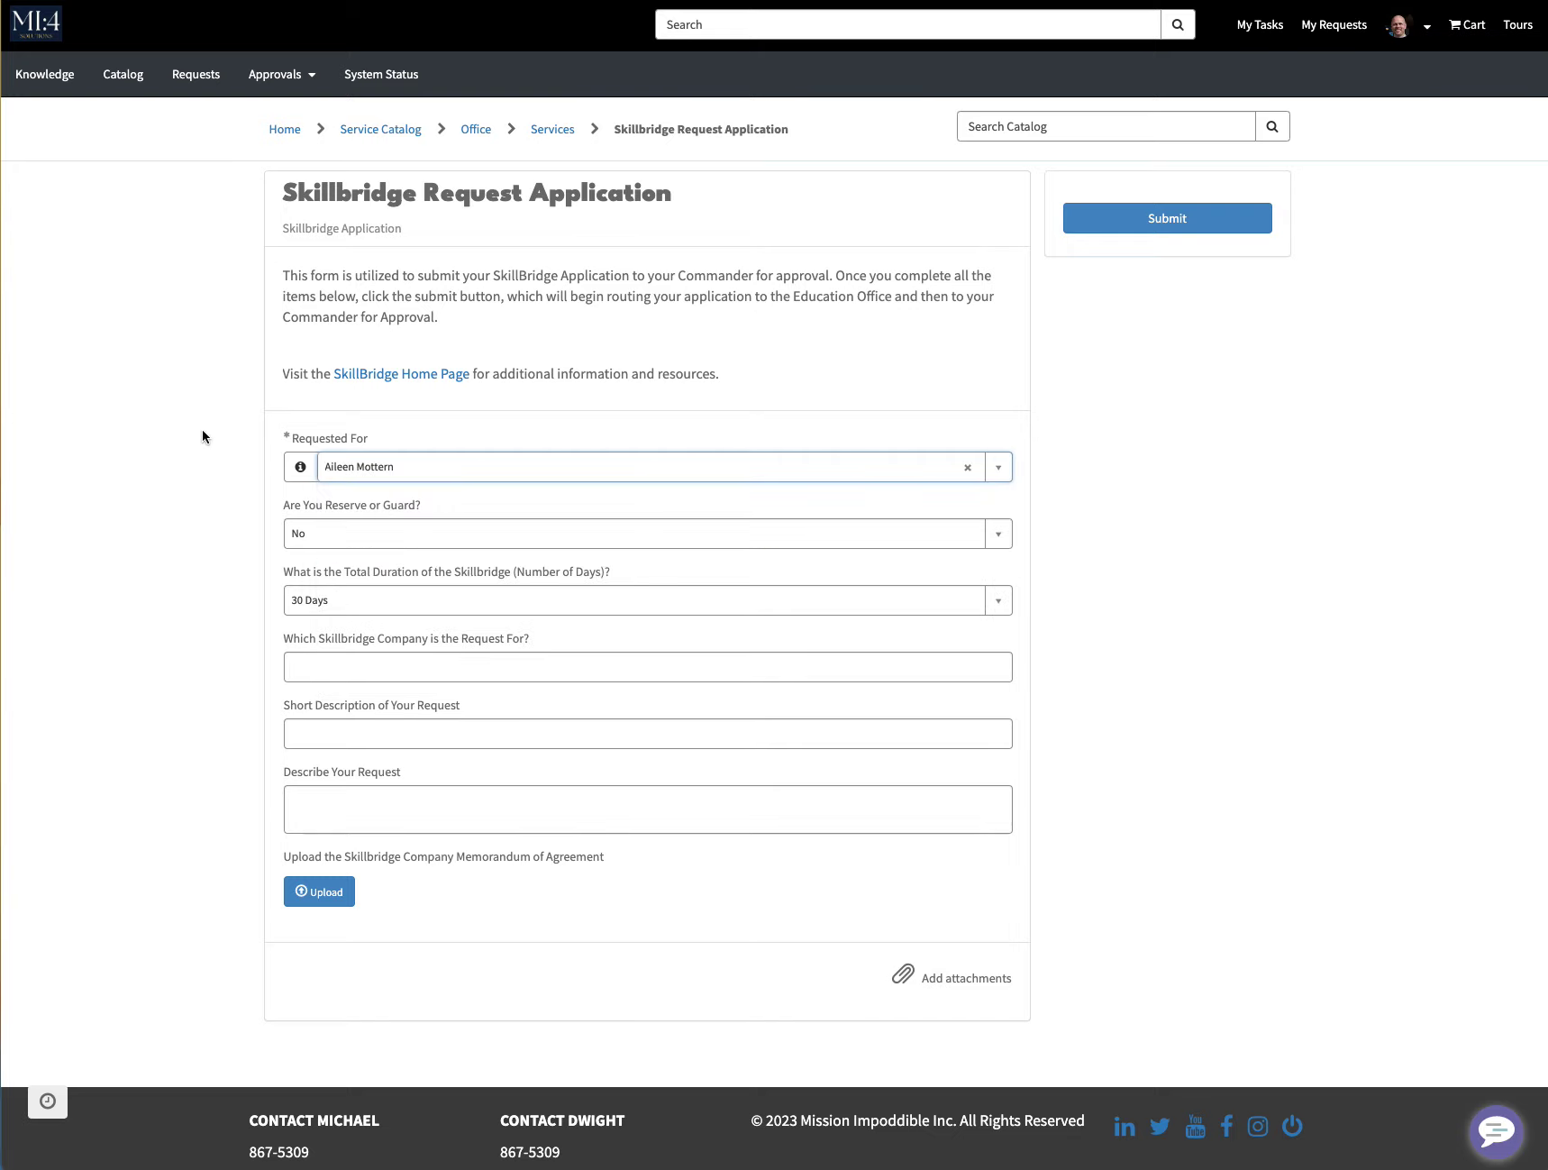
Step: Keep Reserve/Guard at No and SkillBridge duration at 30 Days, then start the company field
{"action": "left_click", "coordinate": [363, 539]}
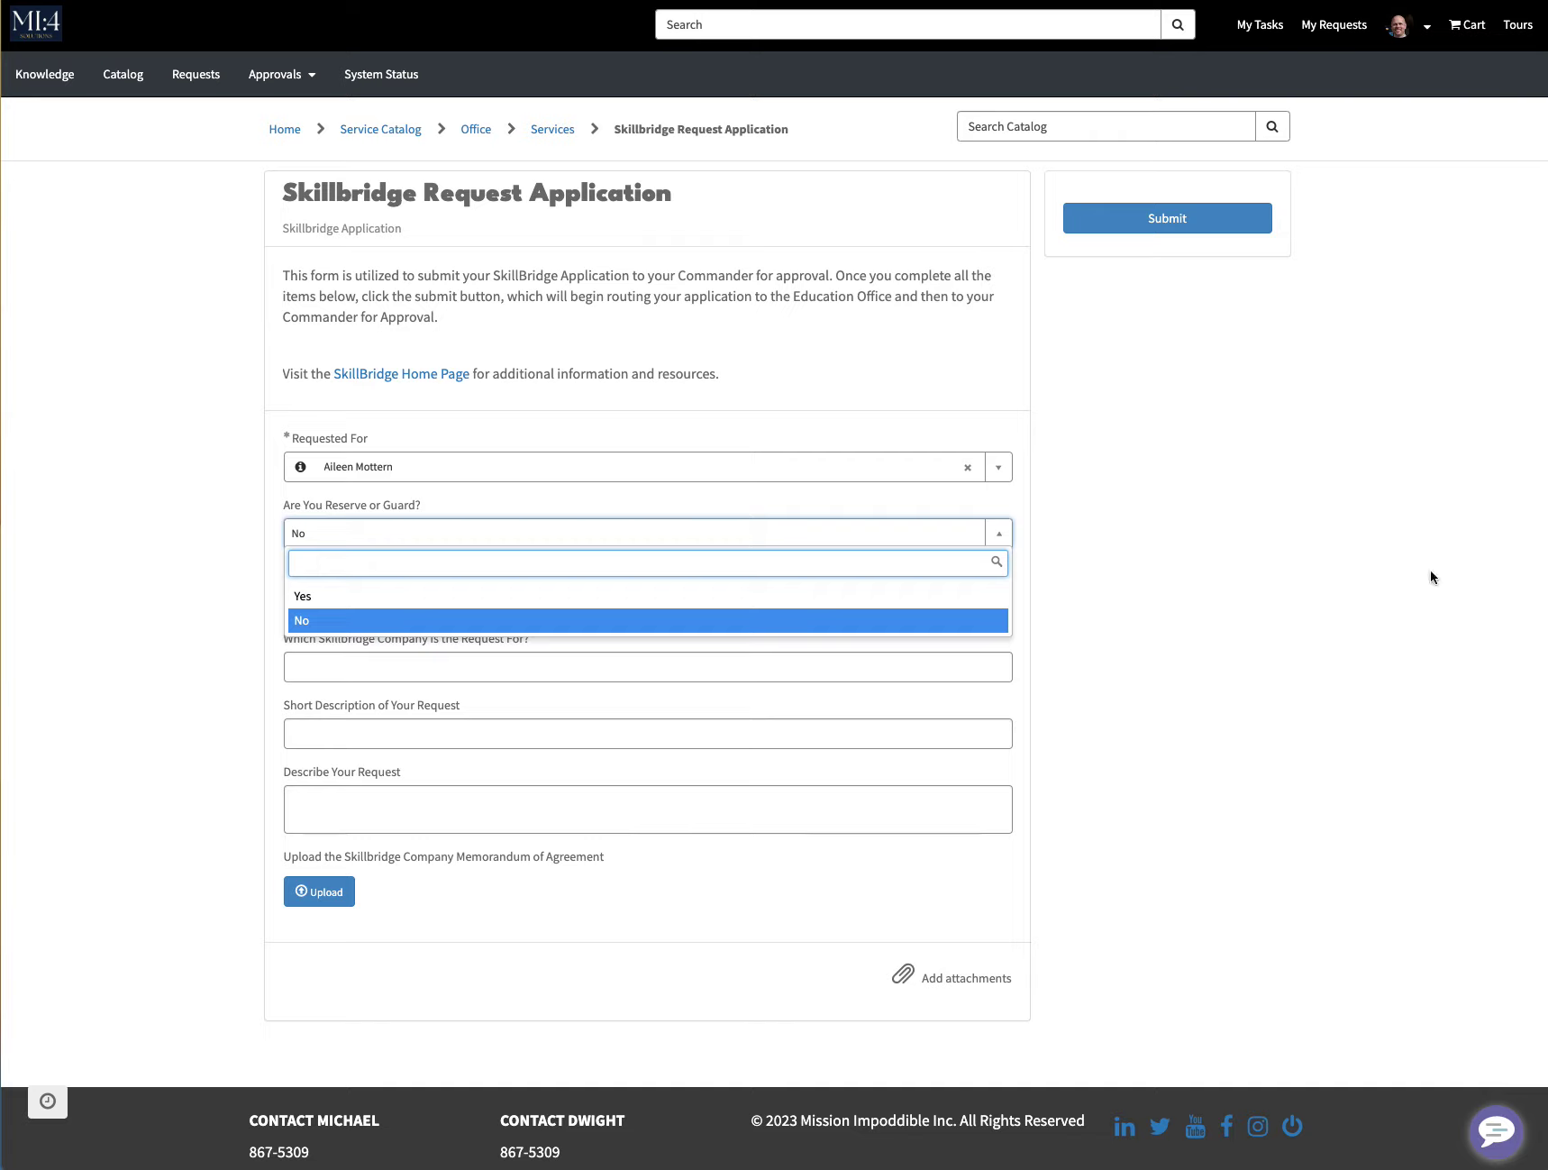
{"action": "left_click", "coordinate": [244, 568]}
{"action": "left_click", "coordinate": [349, 600]}
{"action": "left_click", "coordinate": [183, 619]}
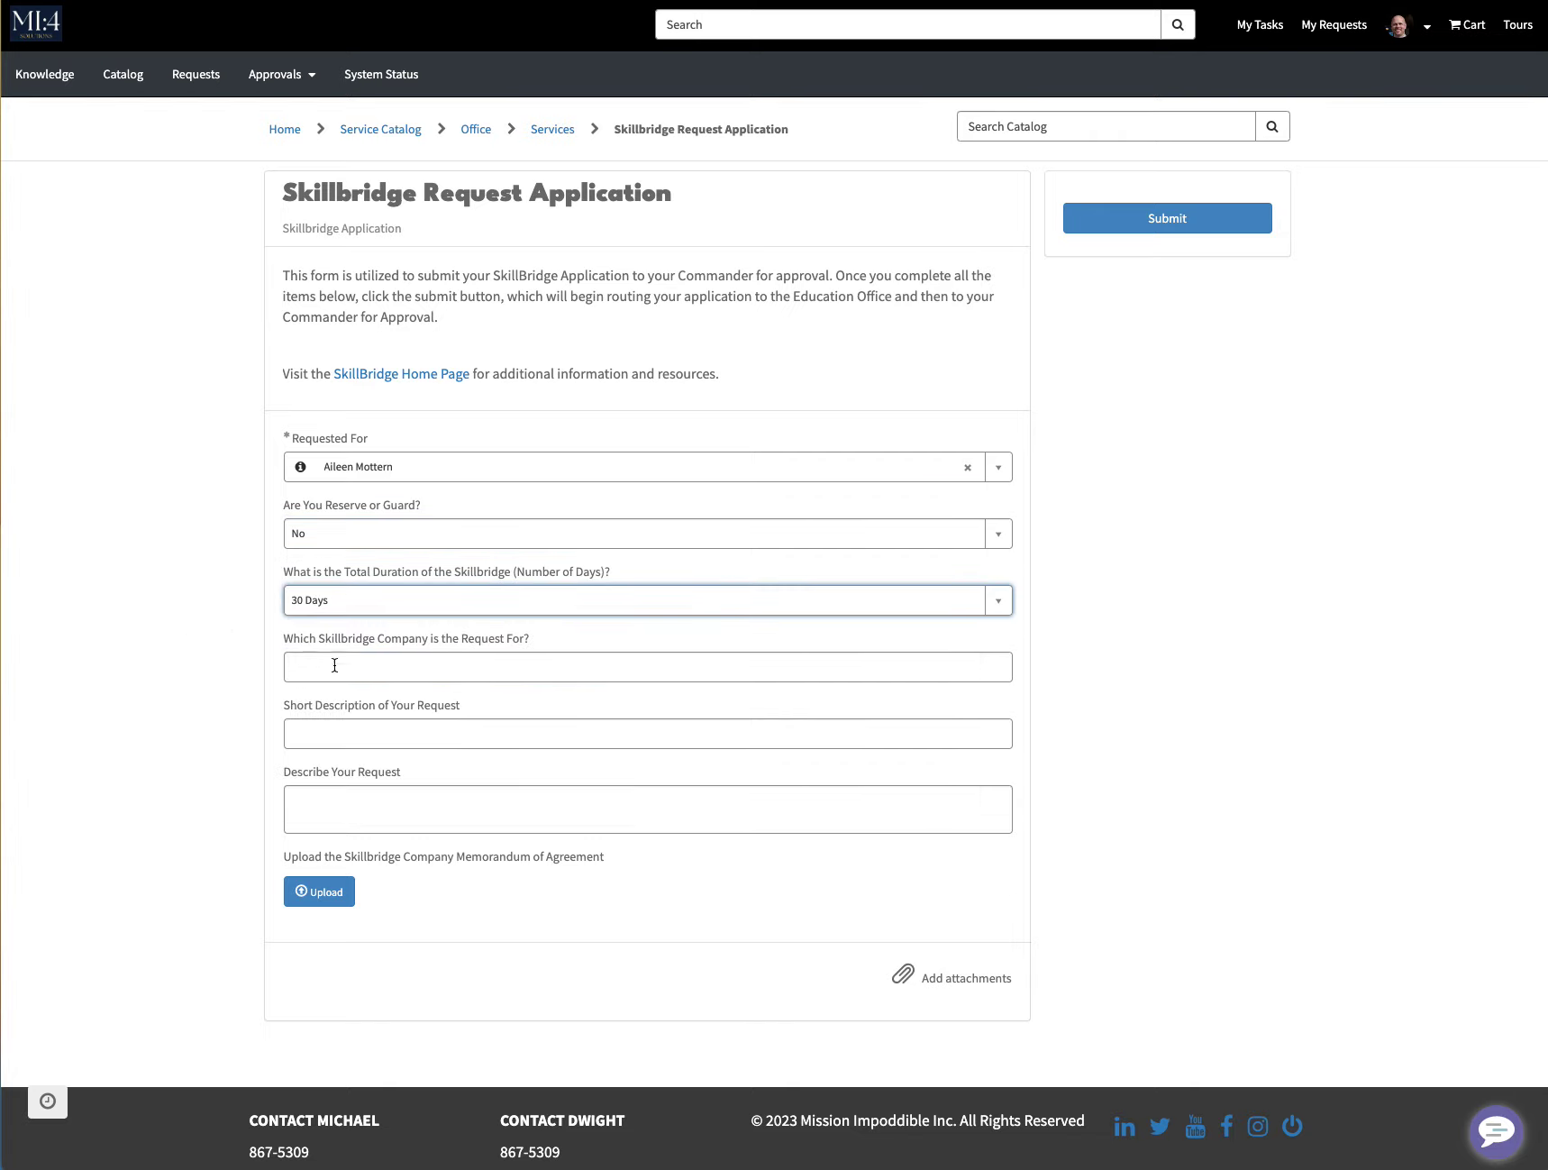
{"action": "left_click", "coordinate": [336, 666]}
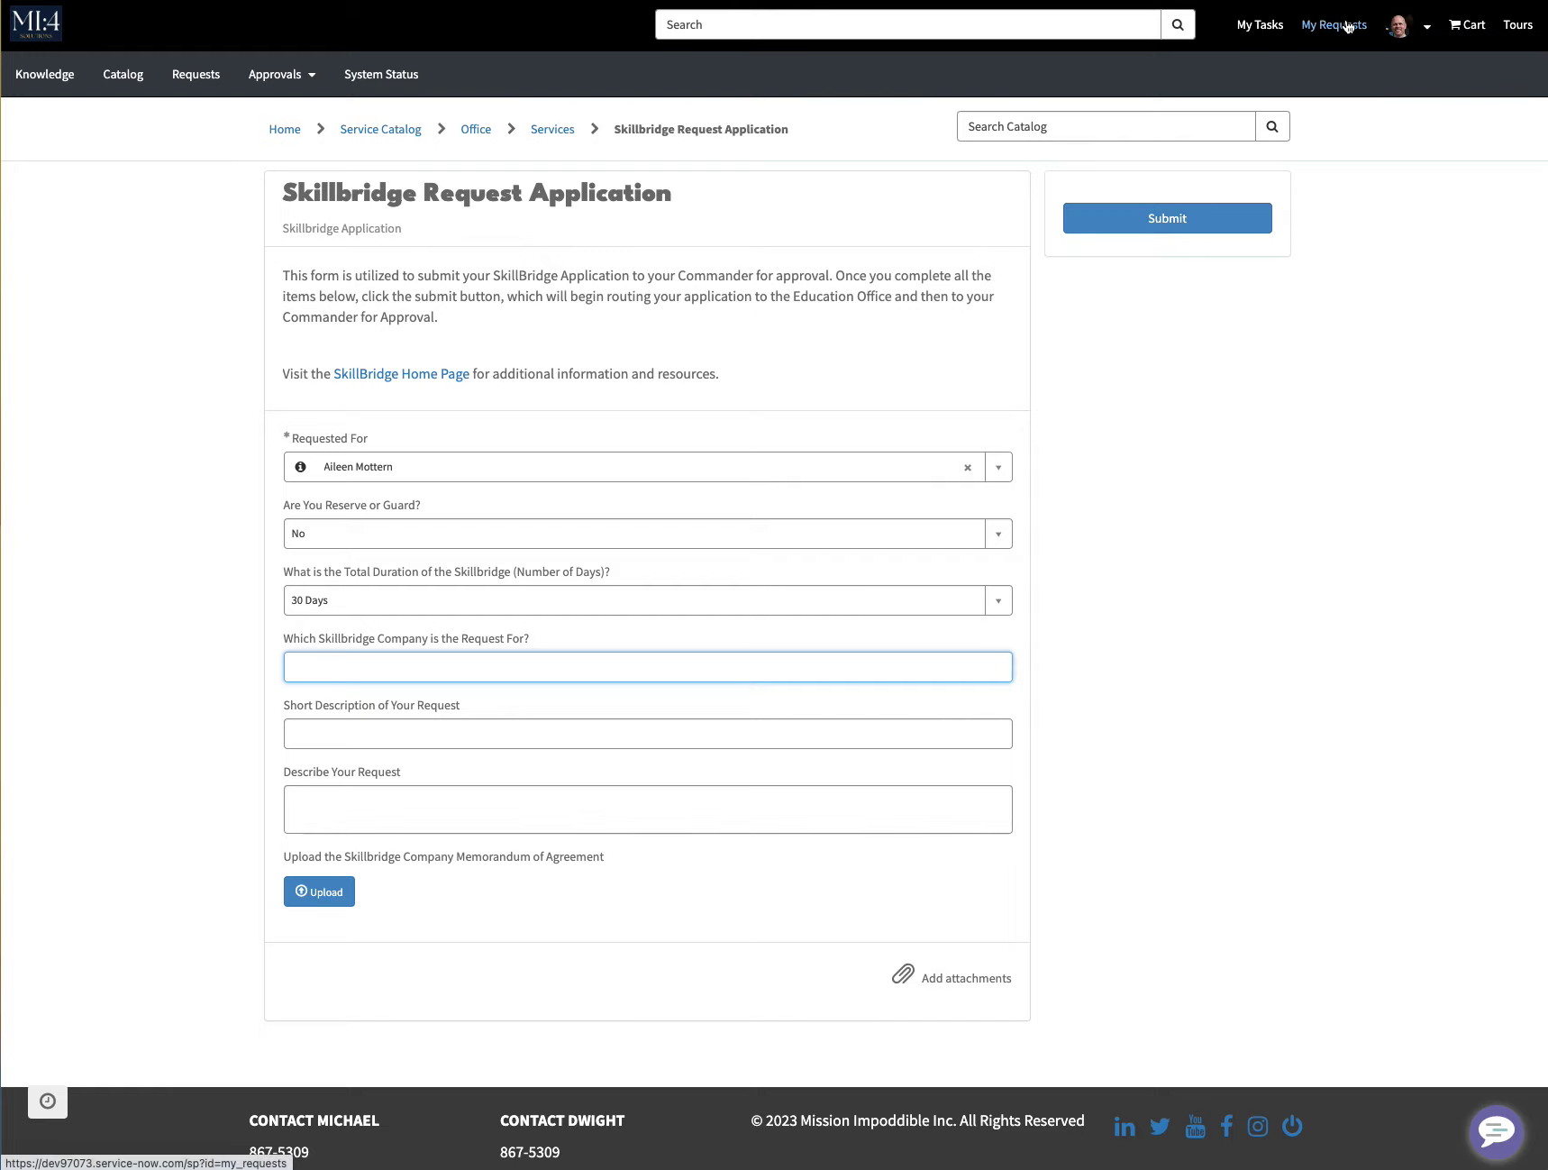
Step: Leave the unsaved form for My Requests and open failed-flow incident INC0010002
{"action": "left_click", "coordinate": [1347, 27]}
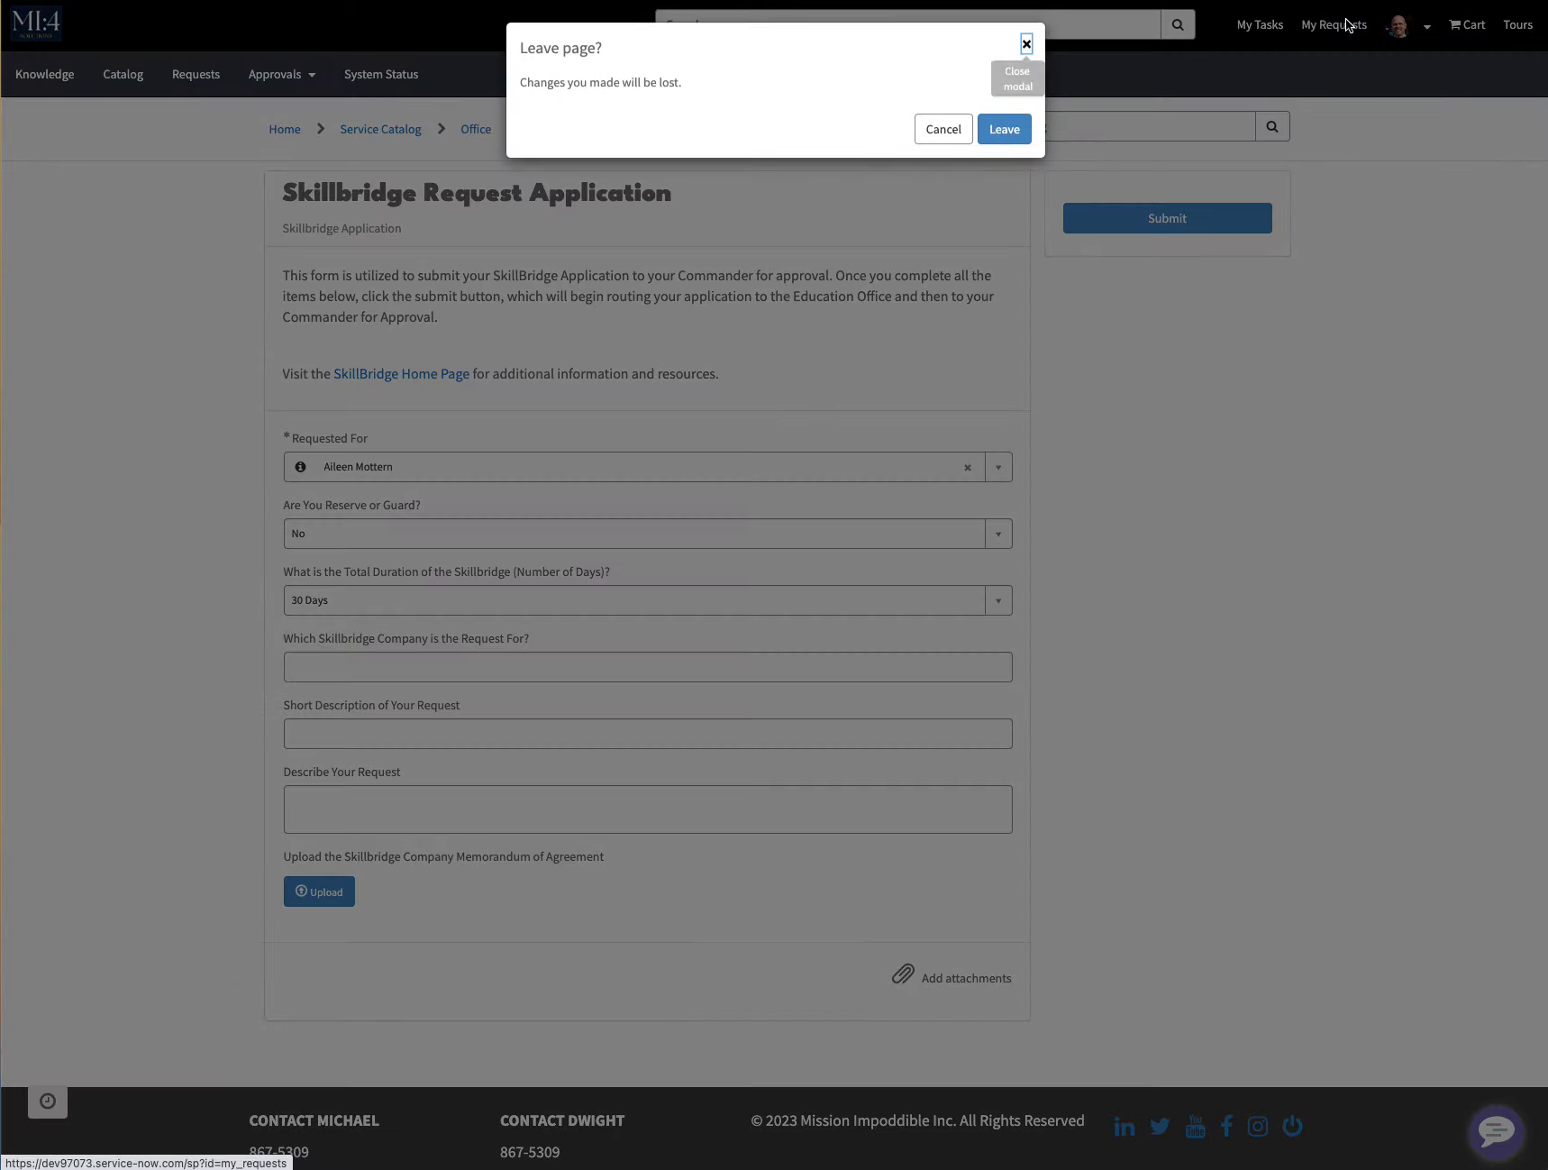
{"action": "left_click", "coordinate": [995, 135]}
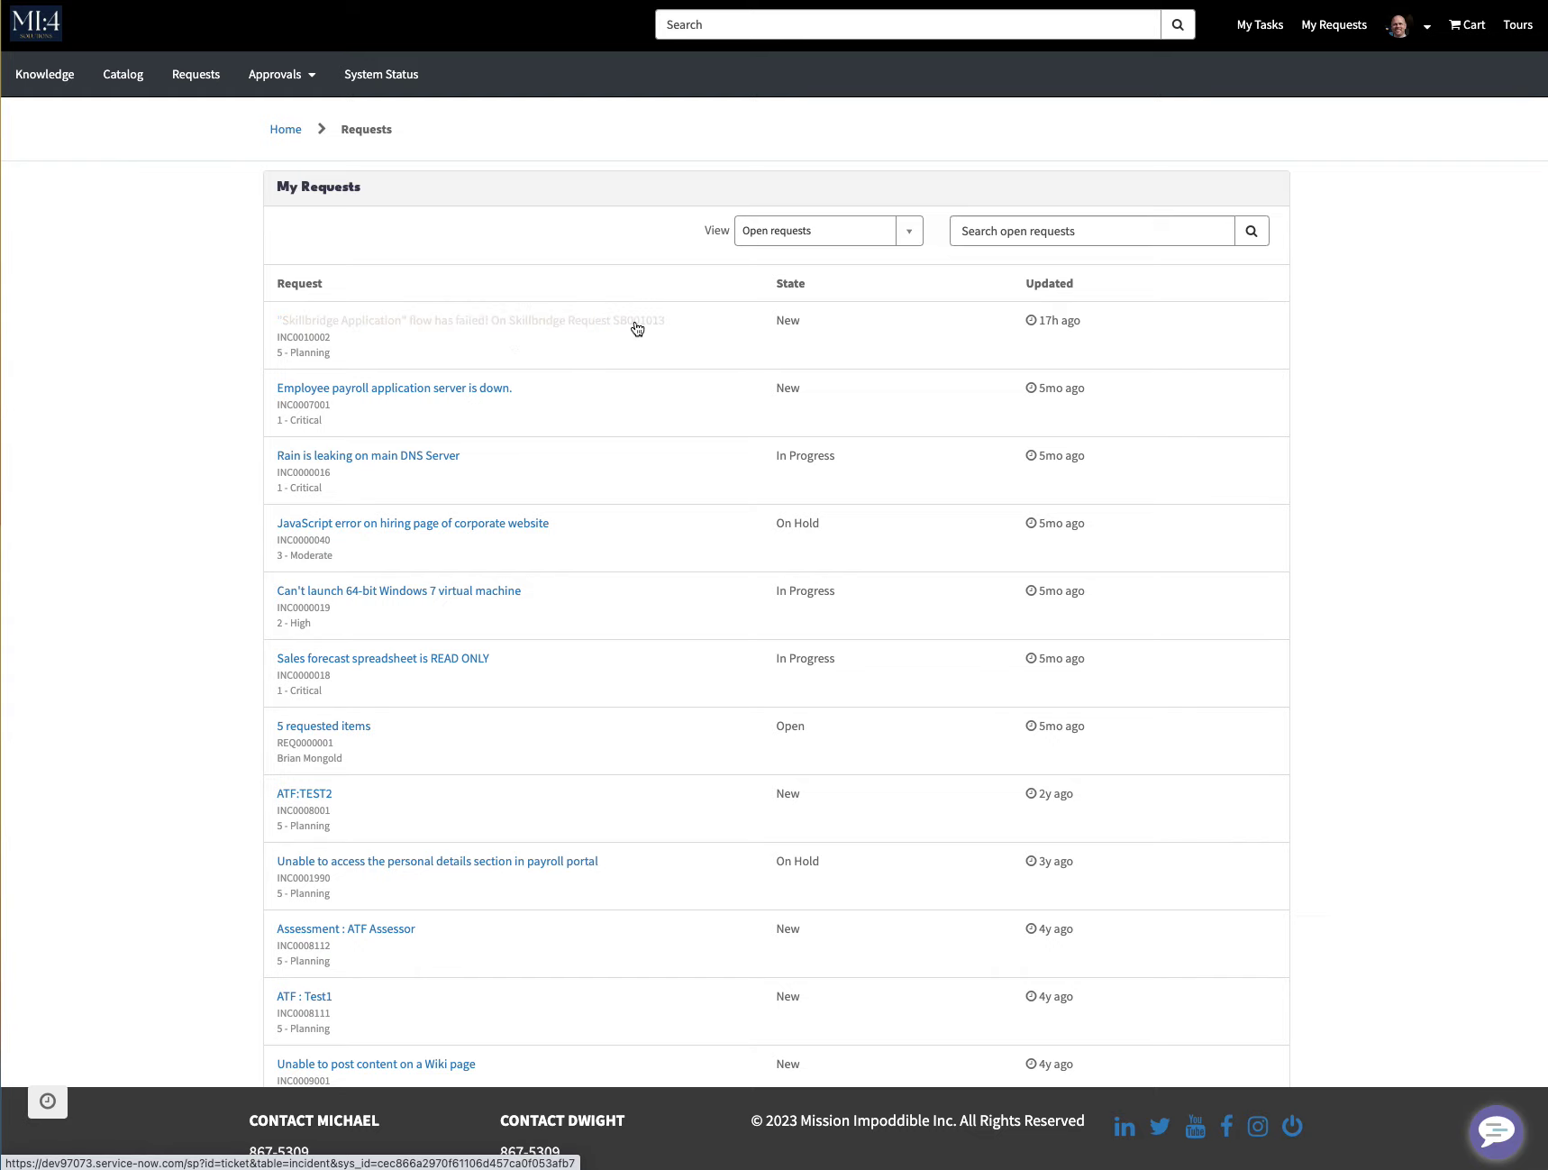
{"action": "left_click", "coordinate": [418, 336]}
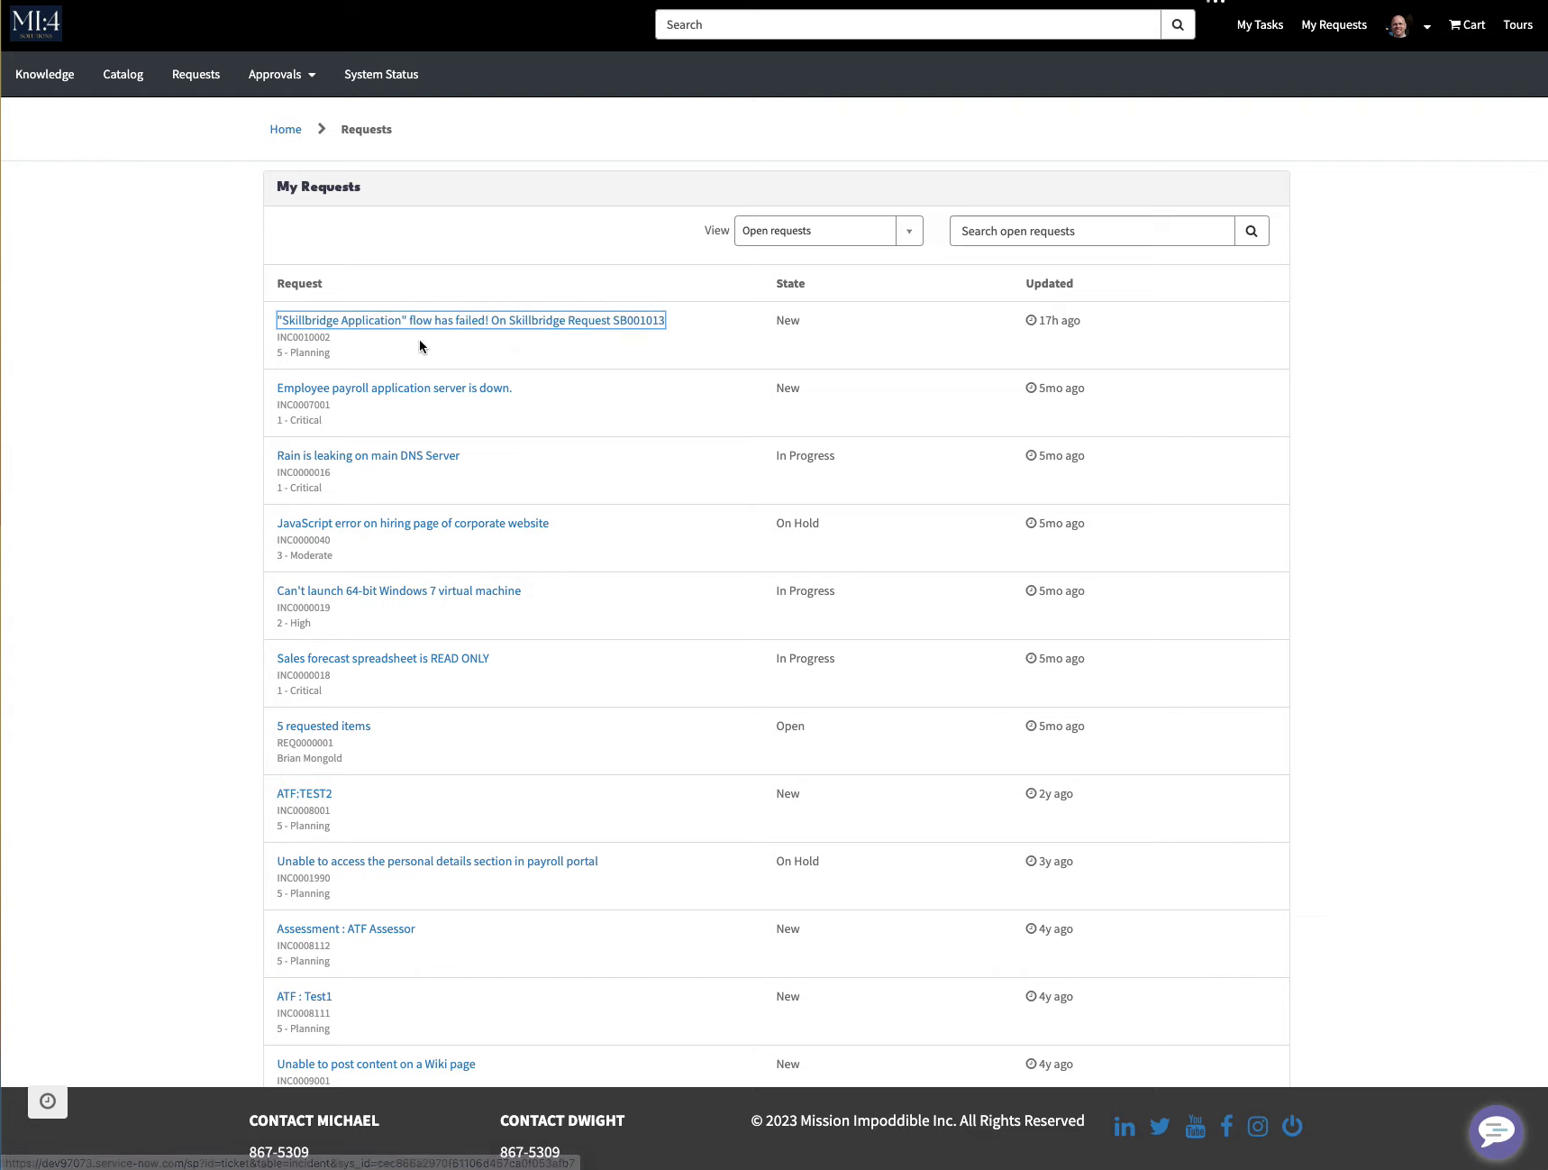